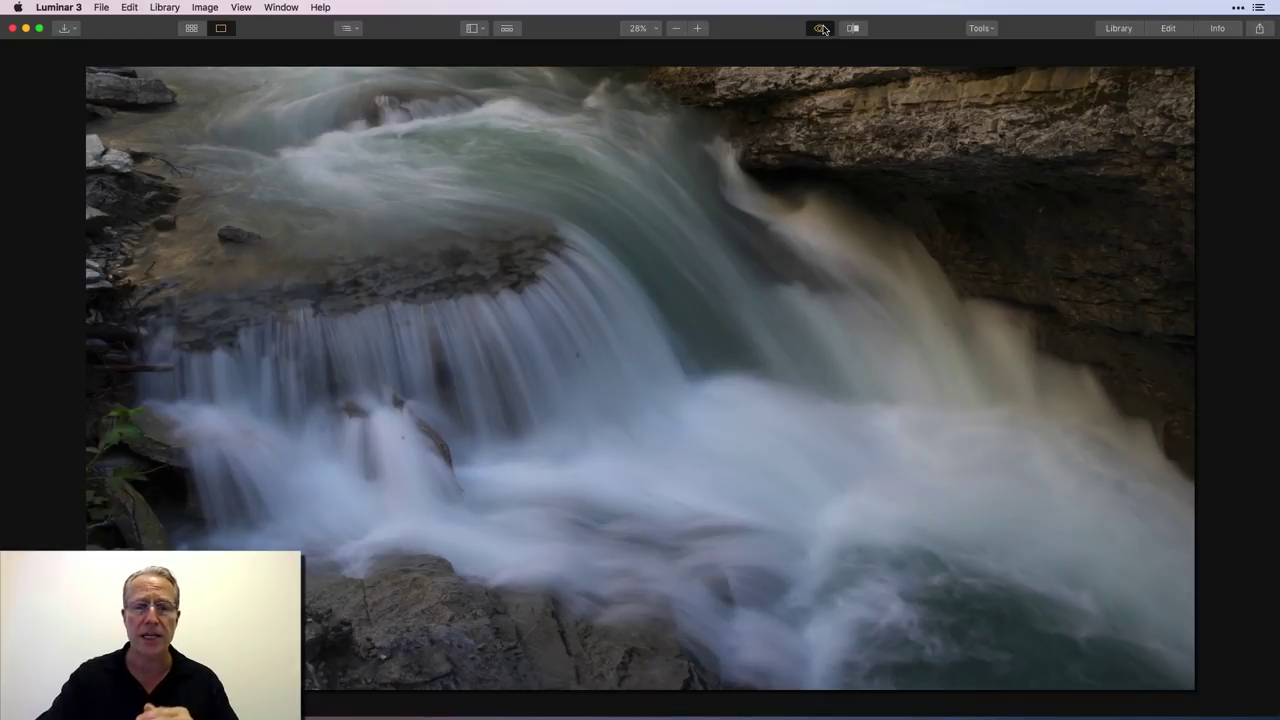
- Compare the edited waterfall with the original, then show the Info panel for DSC06278.ARW
click(822, 29)
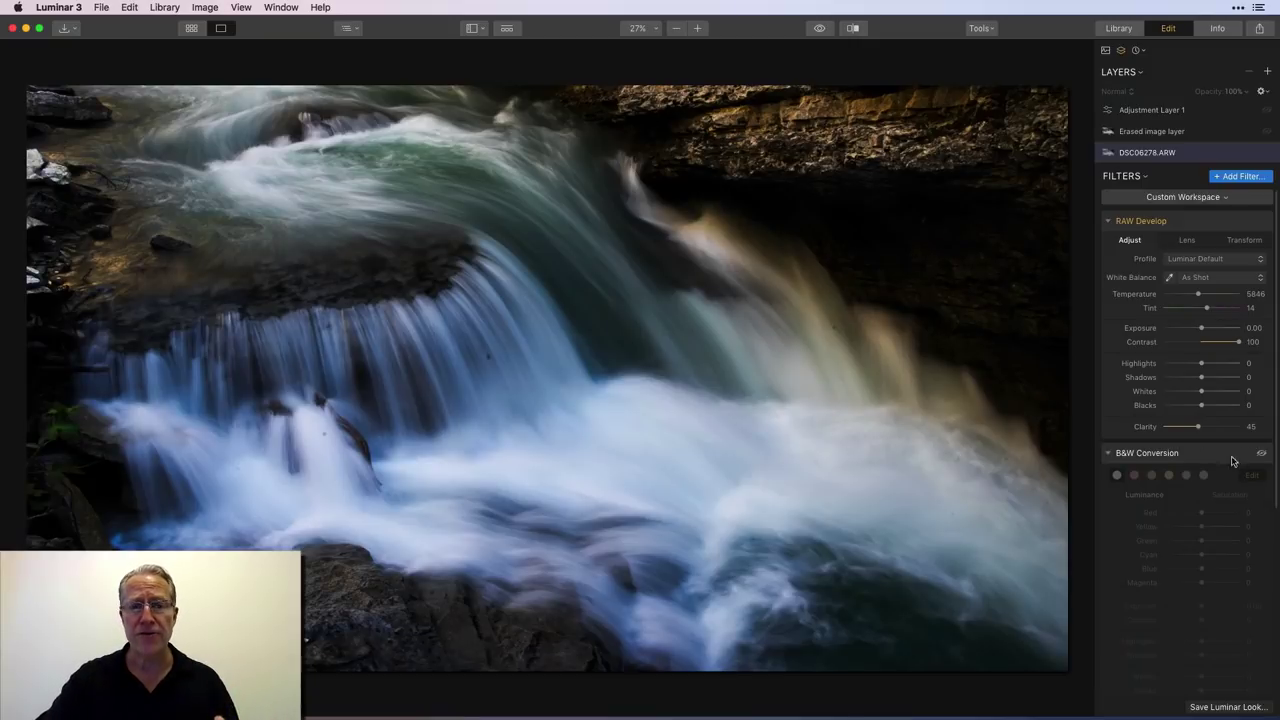
click(819, 31)
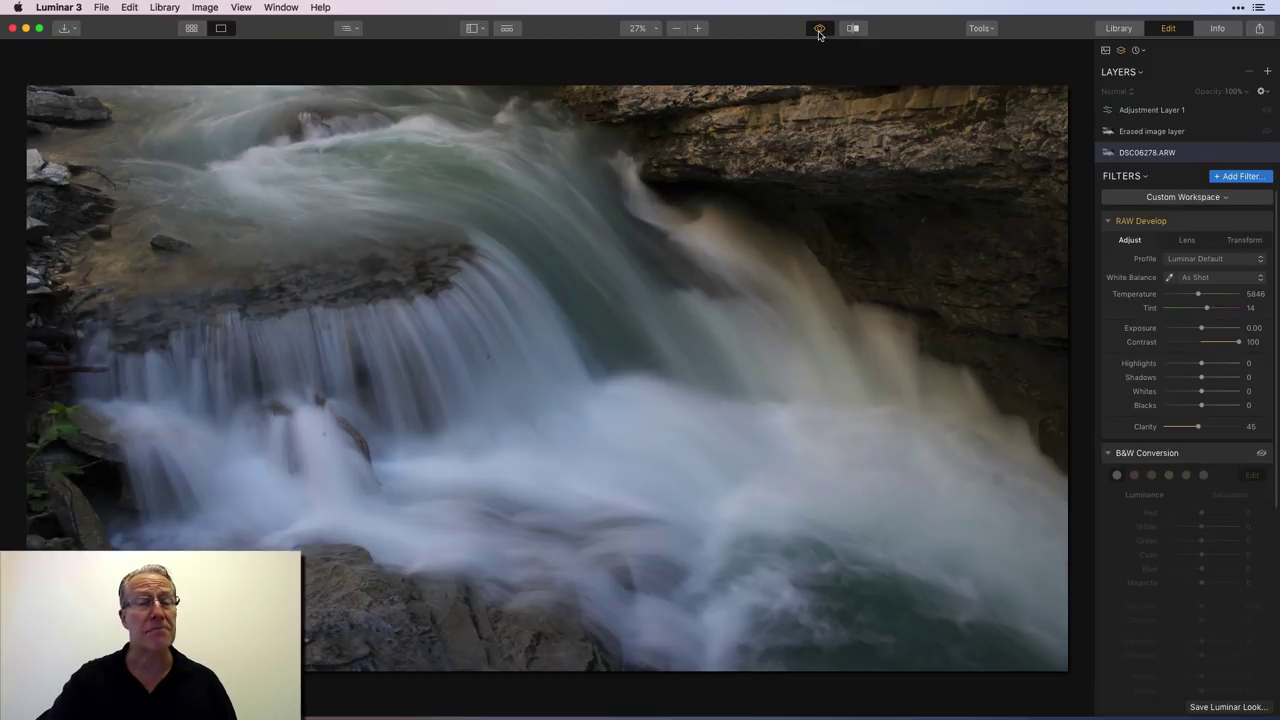
click(819, 31)
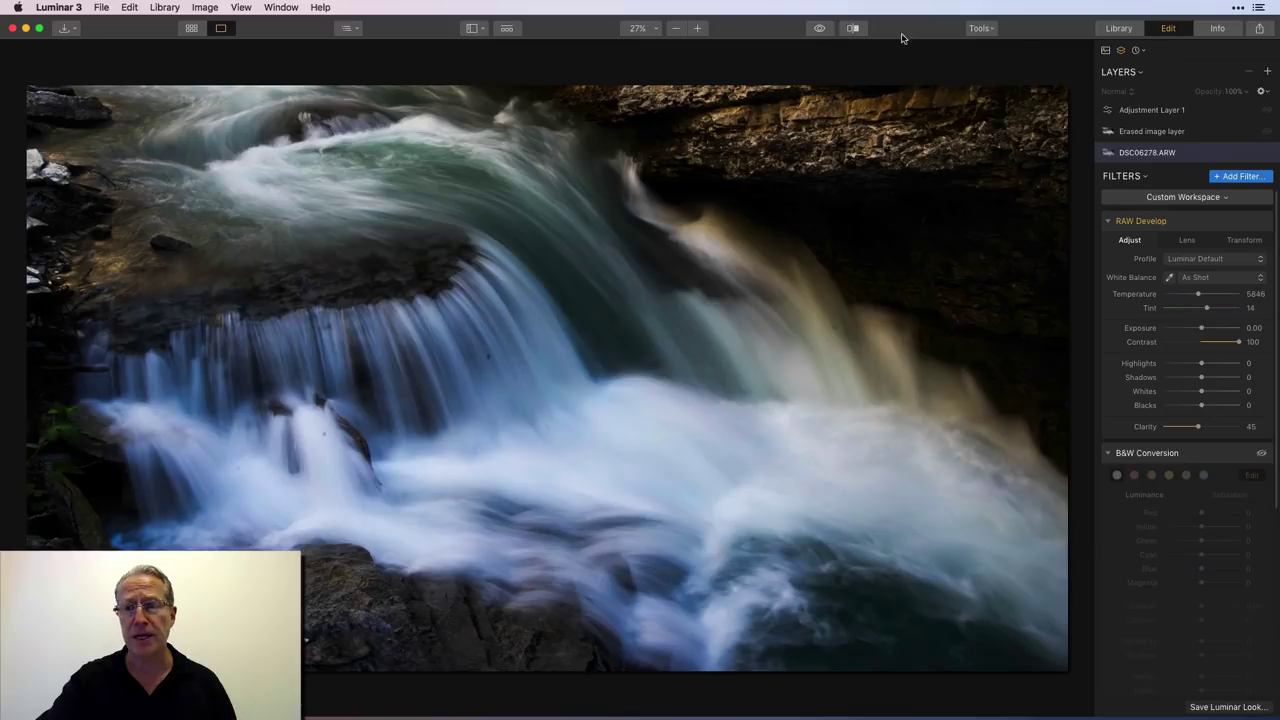
click(1214, 30)
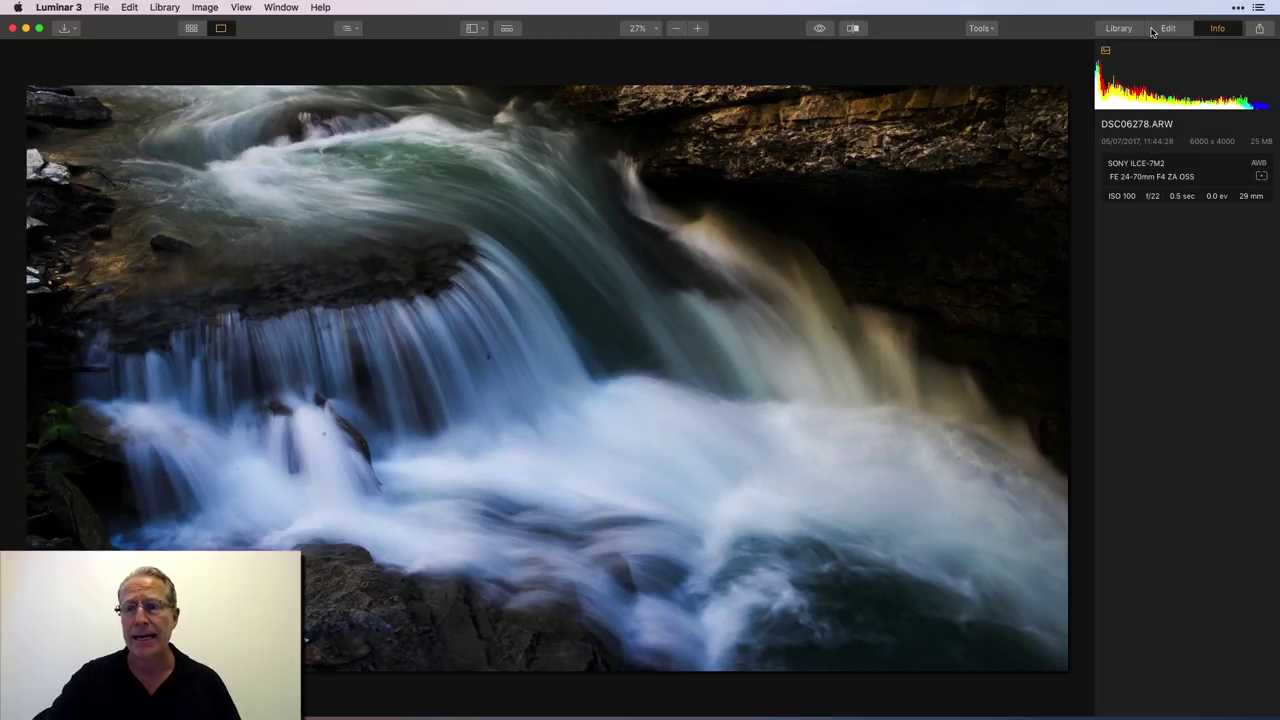
- Return to the RAW Develop settings in the Edit panel and briefly compare with the unedited original
click(1166, 29)
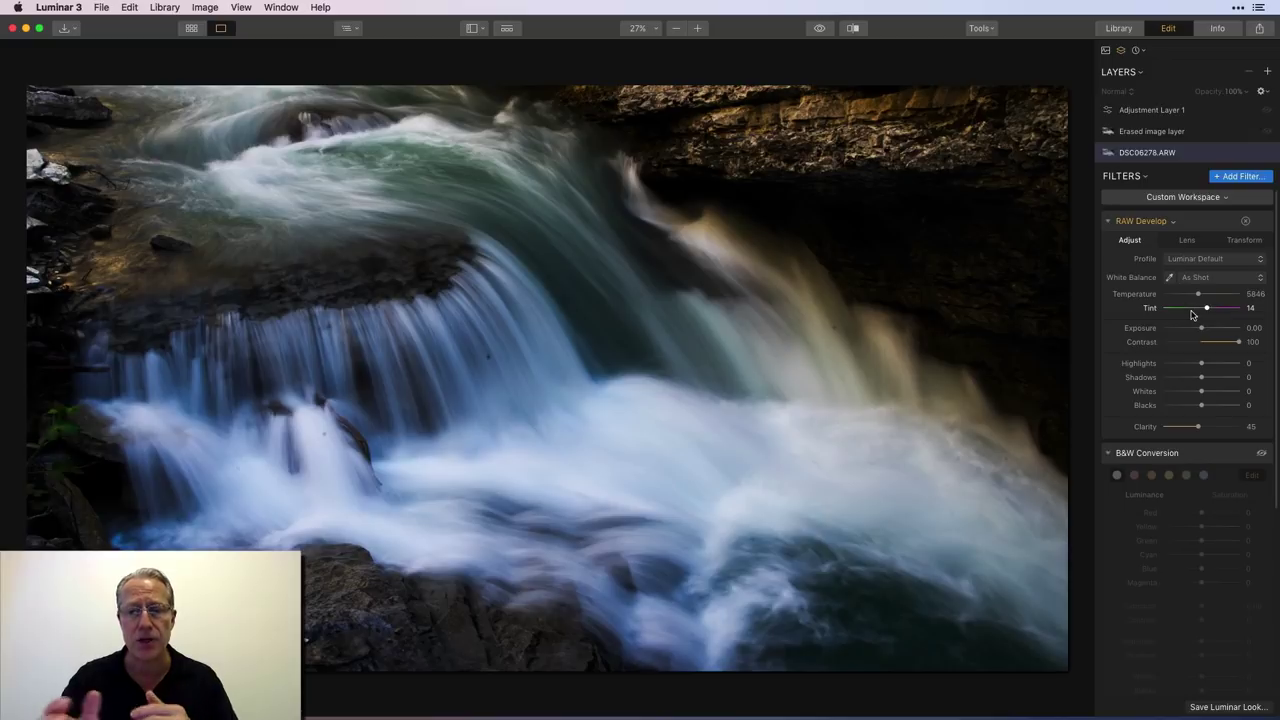
click(819, 30)
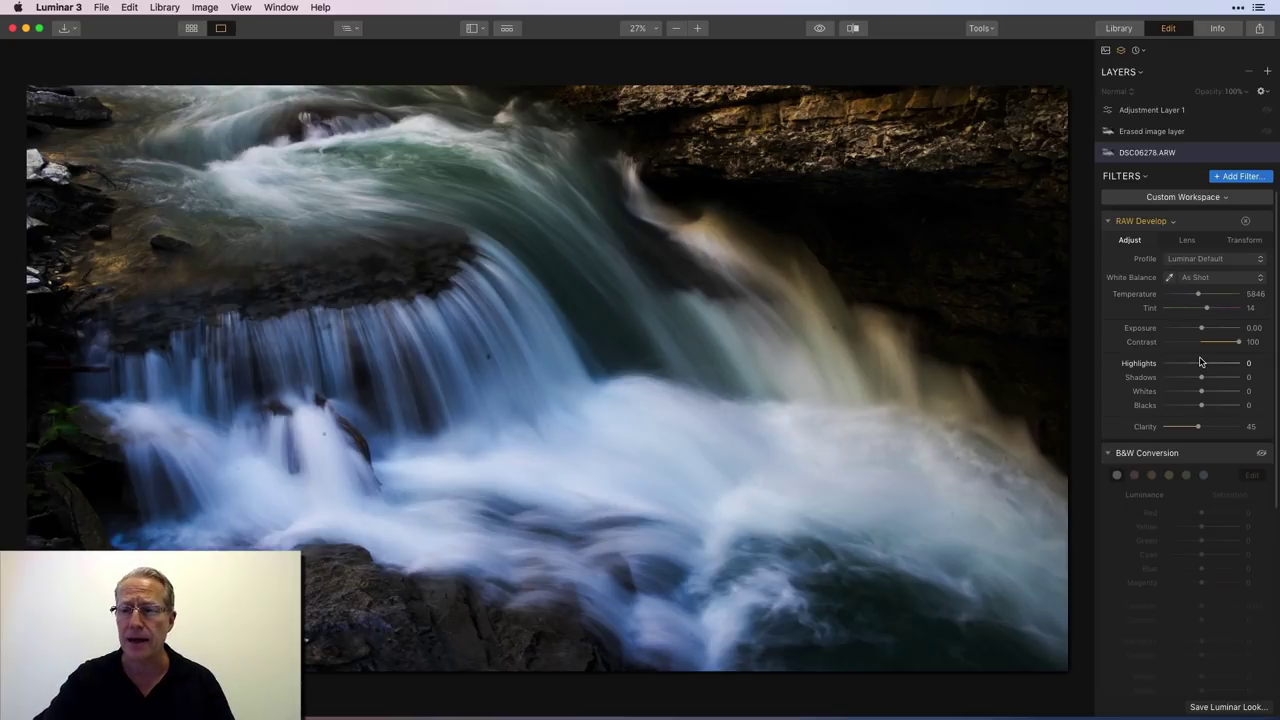
- Enable B&W Conversion on the waterfall and check its Saturation values before returning to Luminance
scroll(1201, 361, down, 1)
scroll(1205, 414, down, 5)
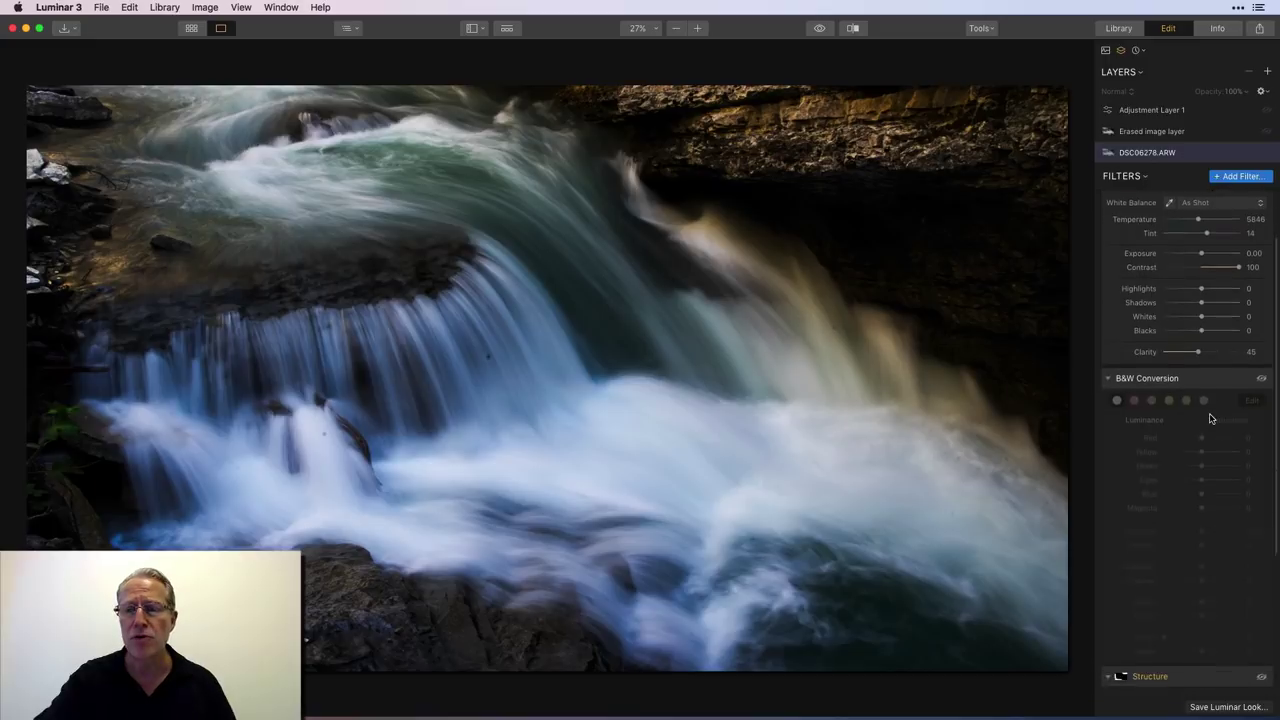
click(1261, 368)
scroll(1220, 422, down, 5)
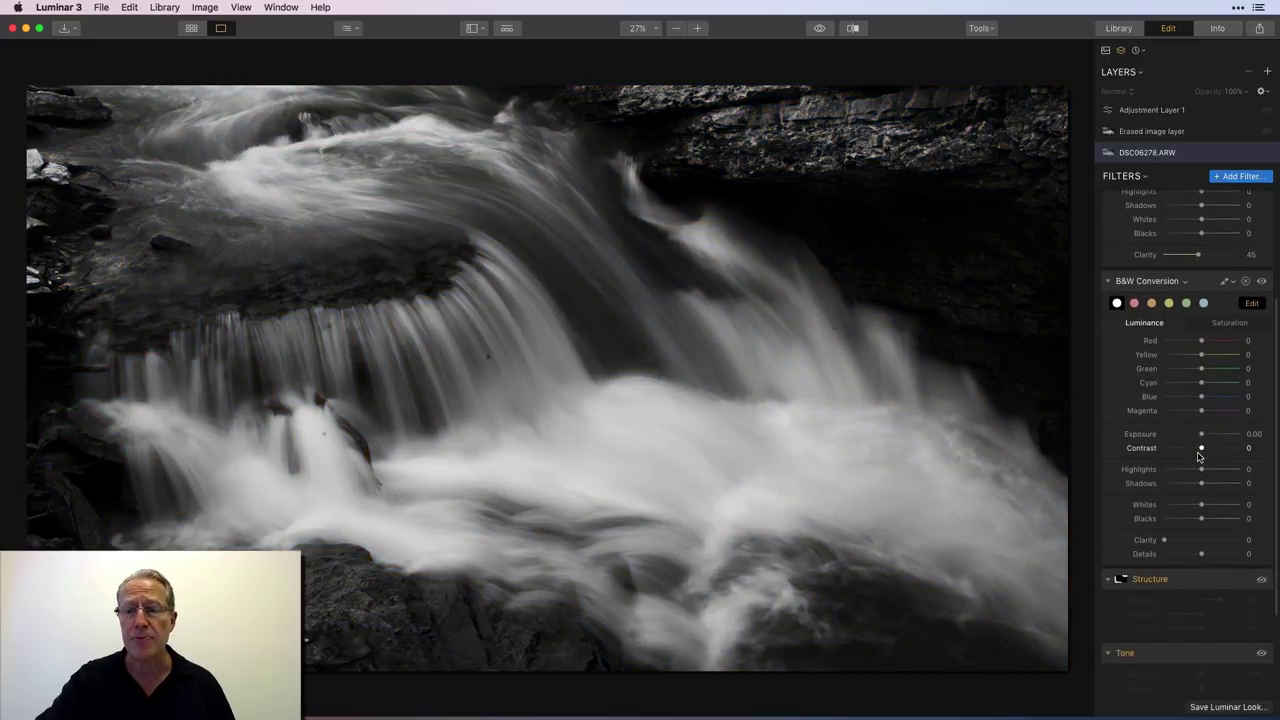
click(1221, 323)
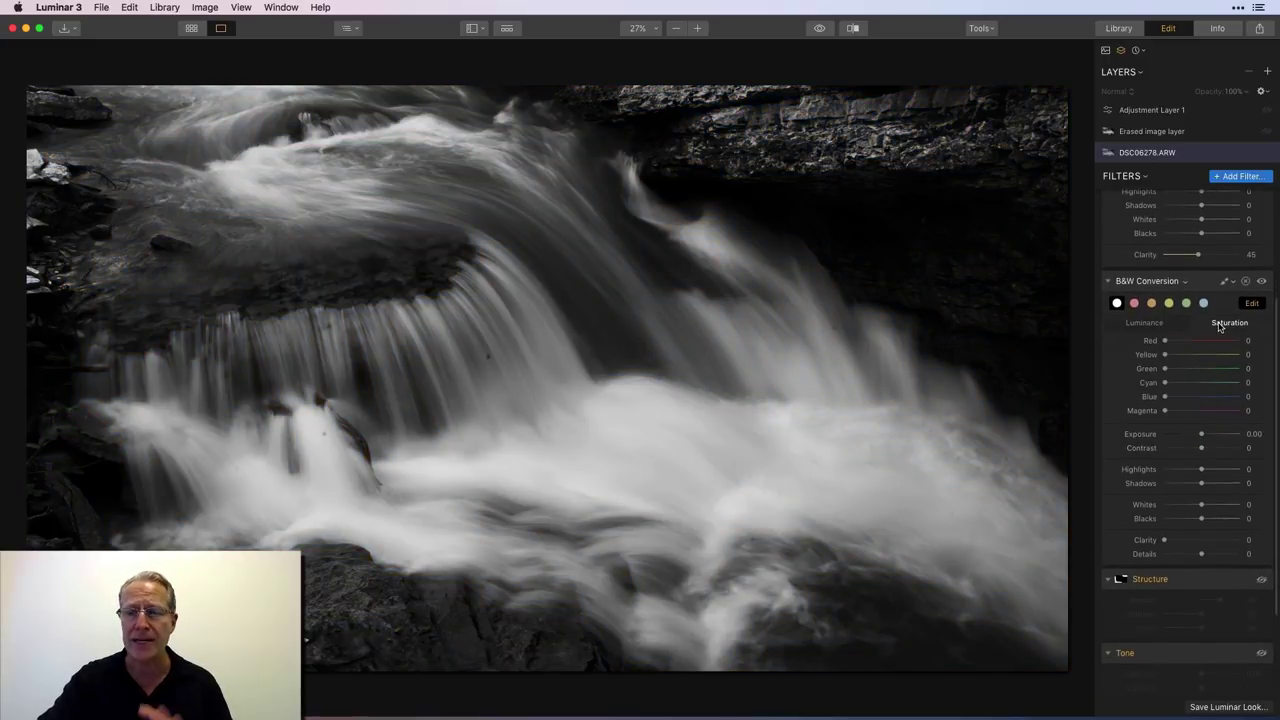
click(1159, 323)
scroll(1195, 495, down, 4)
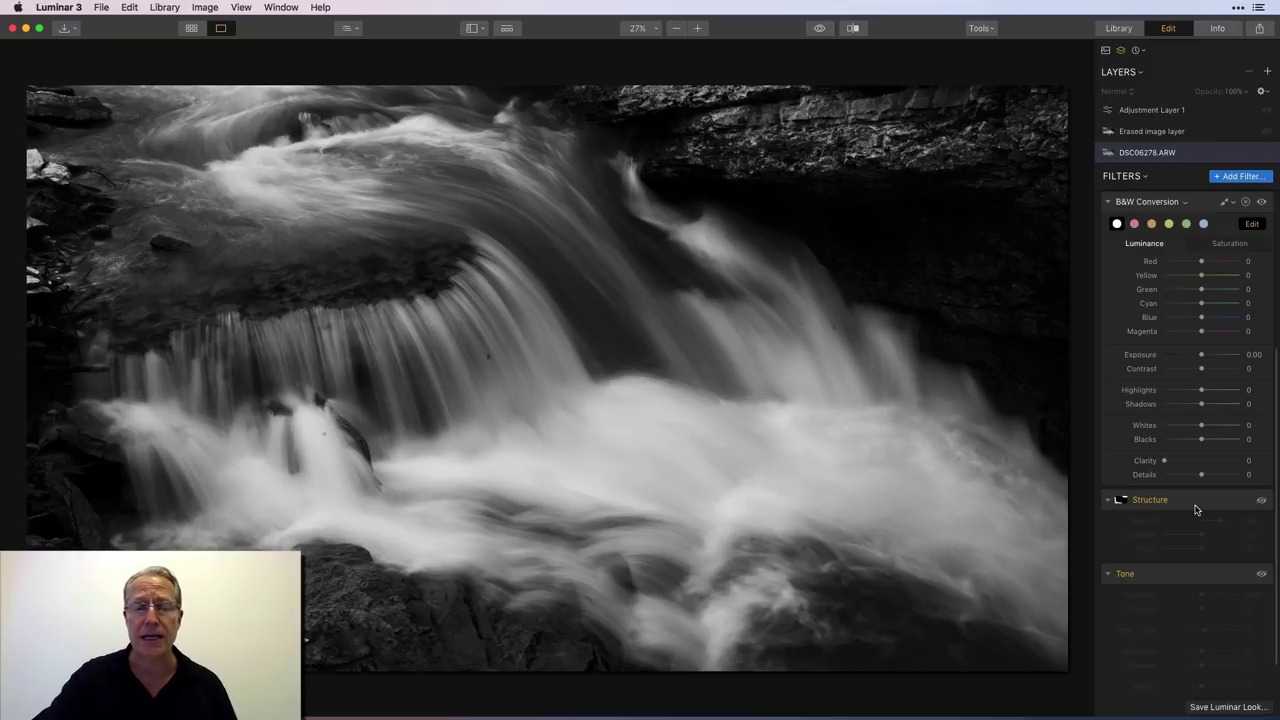
- Enable Structure (amount 49) and brush its mask over the central rock ledge with a smaller brush
scroll(1195, 508, down, 3)
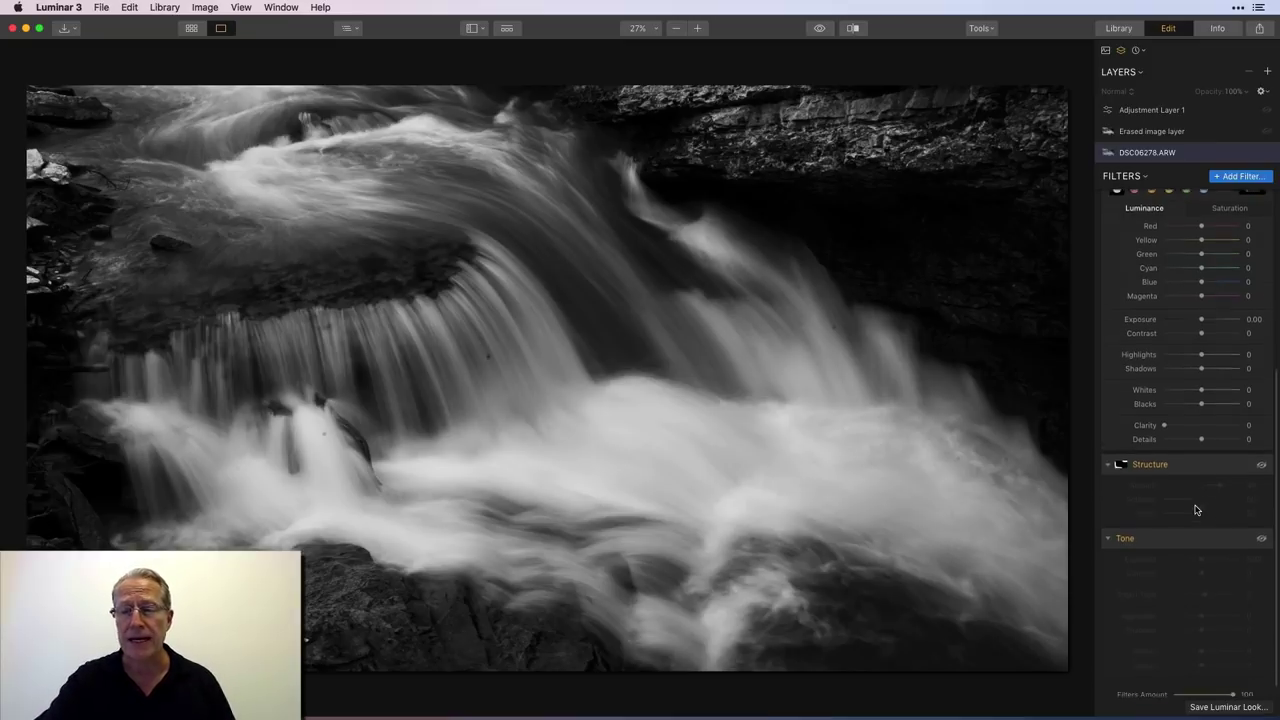
click(1261, 453)
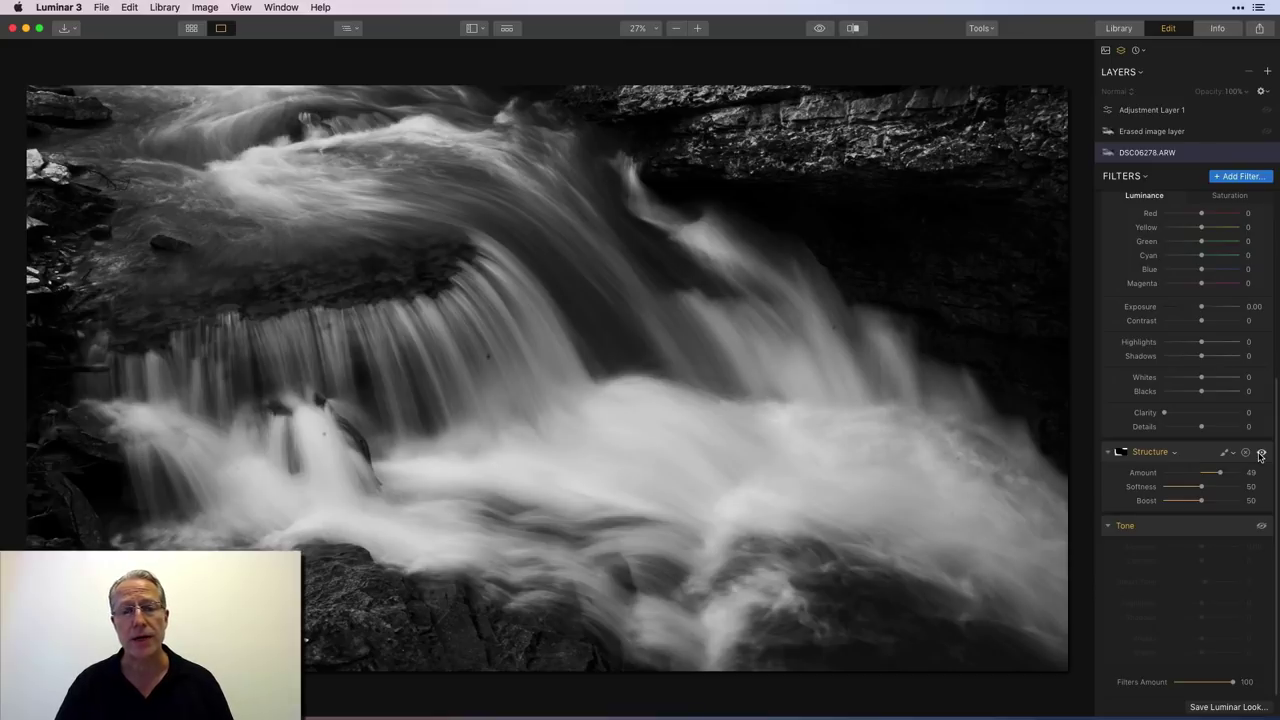
click(1224, 452)
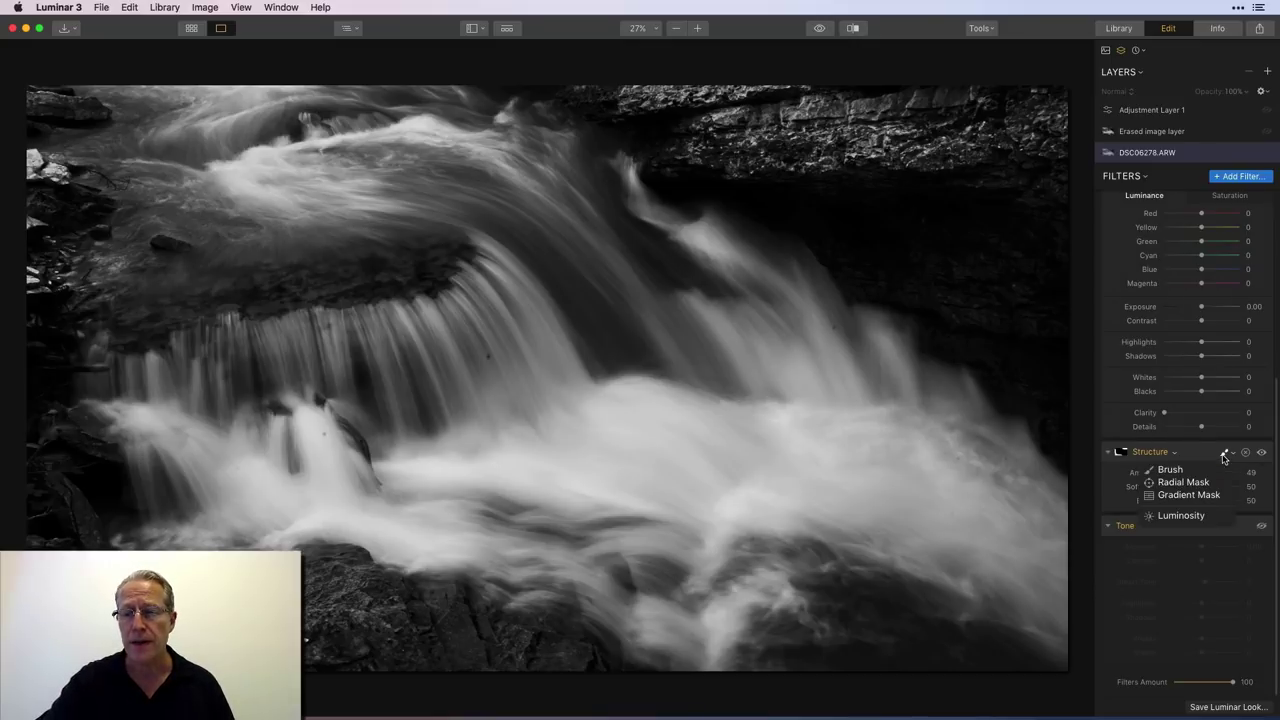
click(1201, 468)
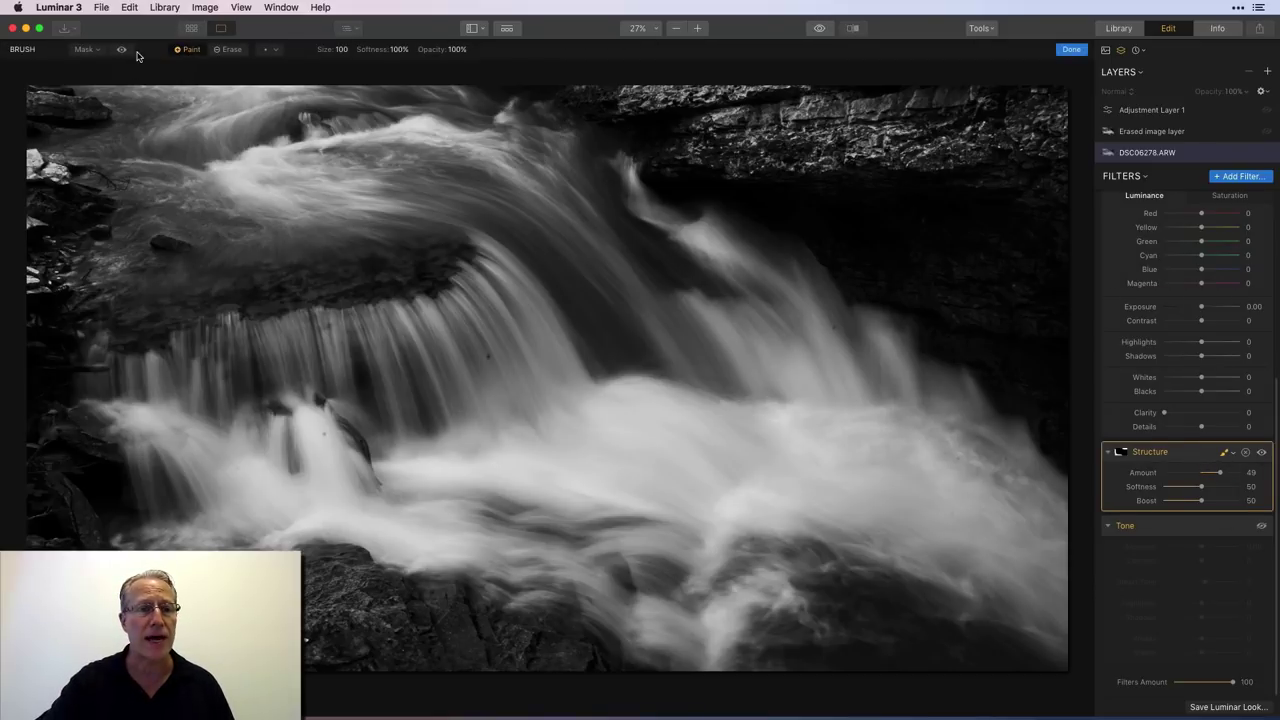
click(123, 49)
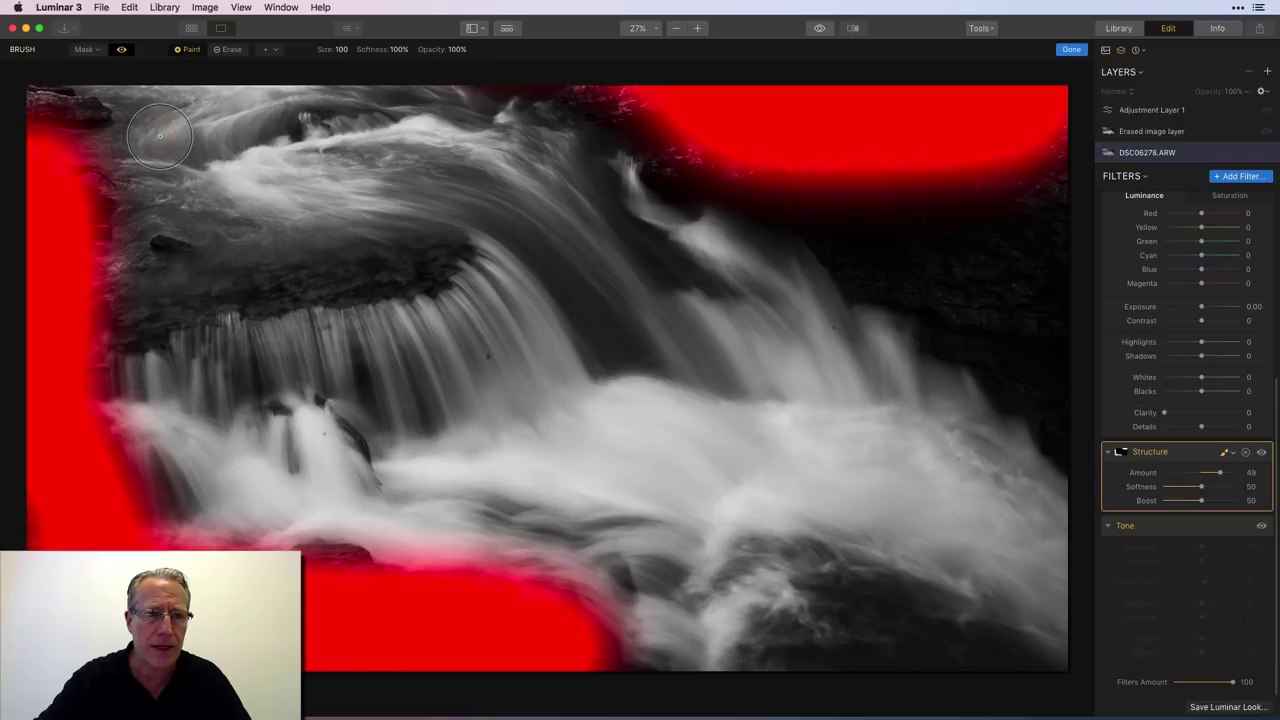
key(bracketleft)
key(bracketleft)
key(bracketleft)
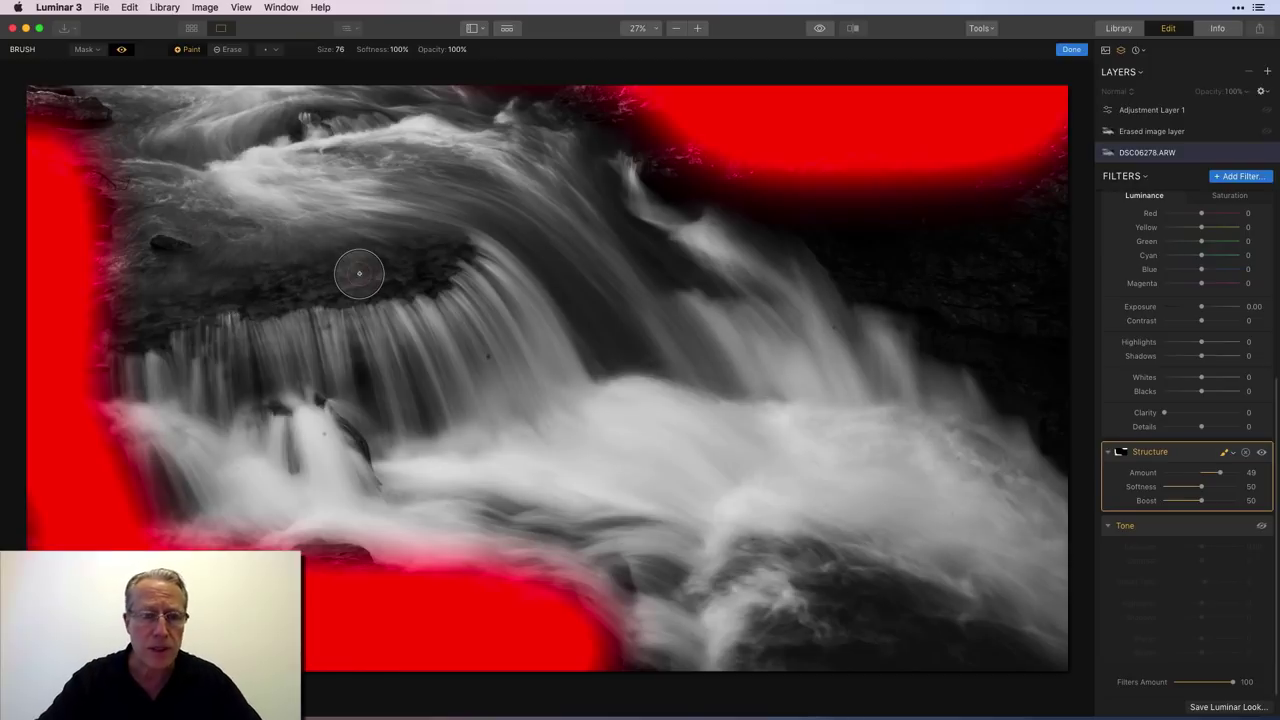
mouse_move(448, 262)
mouse_down()
mouse_move(175, 302)
mouse_move(107, 333)
mouse_move(90, 131)
mouse_move(82, 108)
mouse_move(25, 97)
mouse_up()
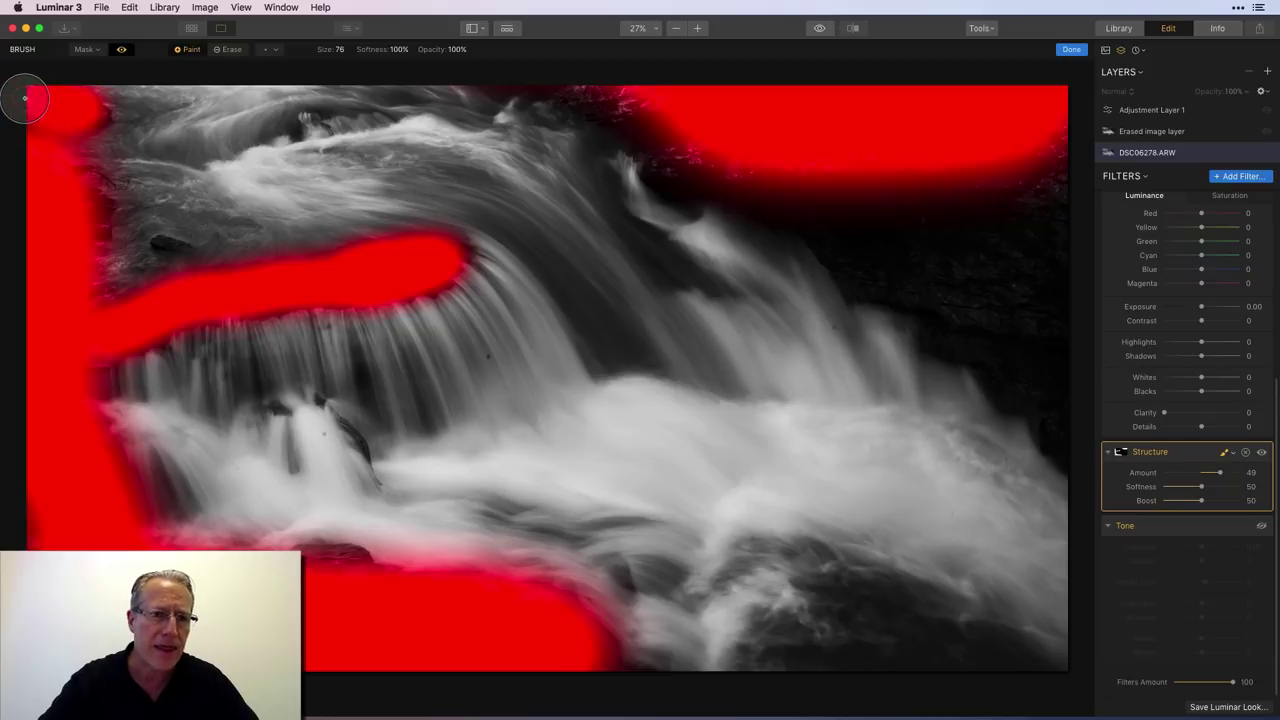
click(125, 49)
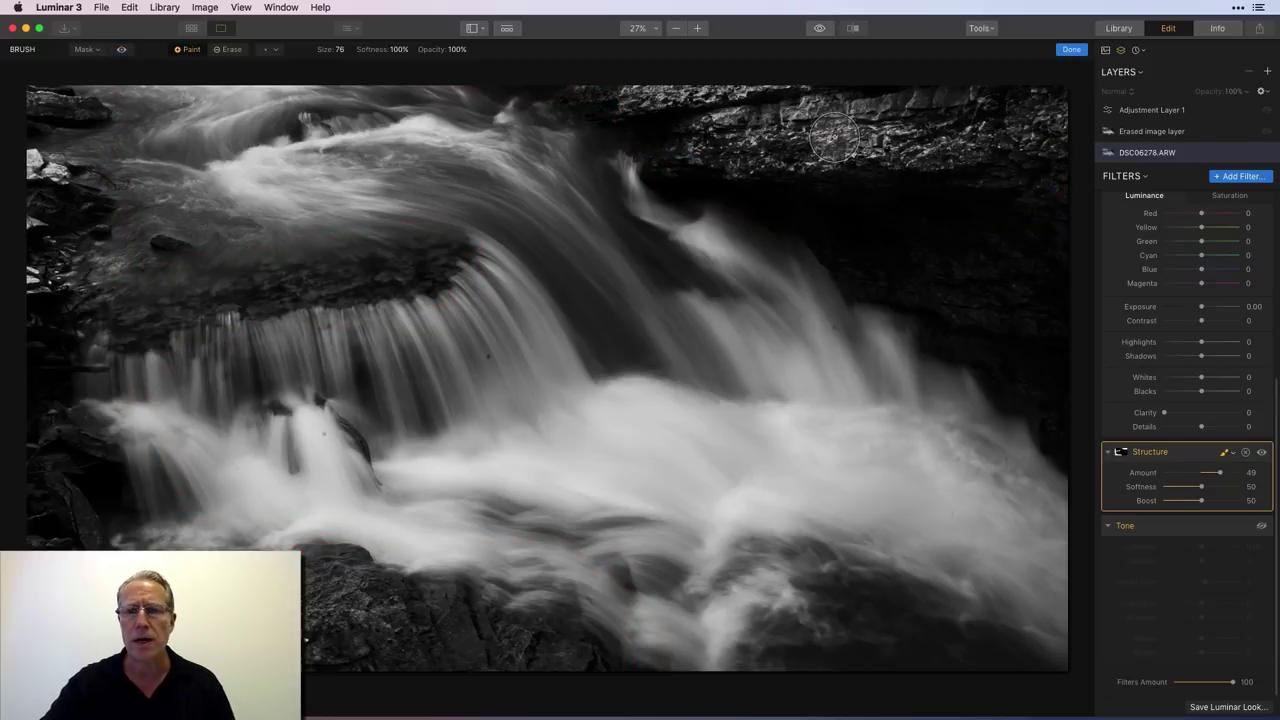
click(1071, 49)
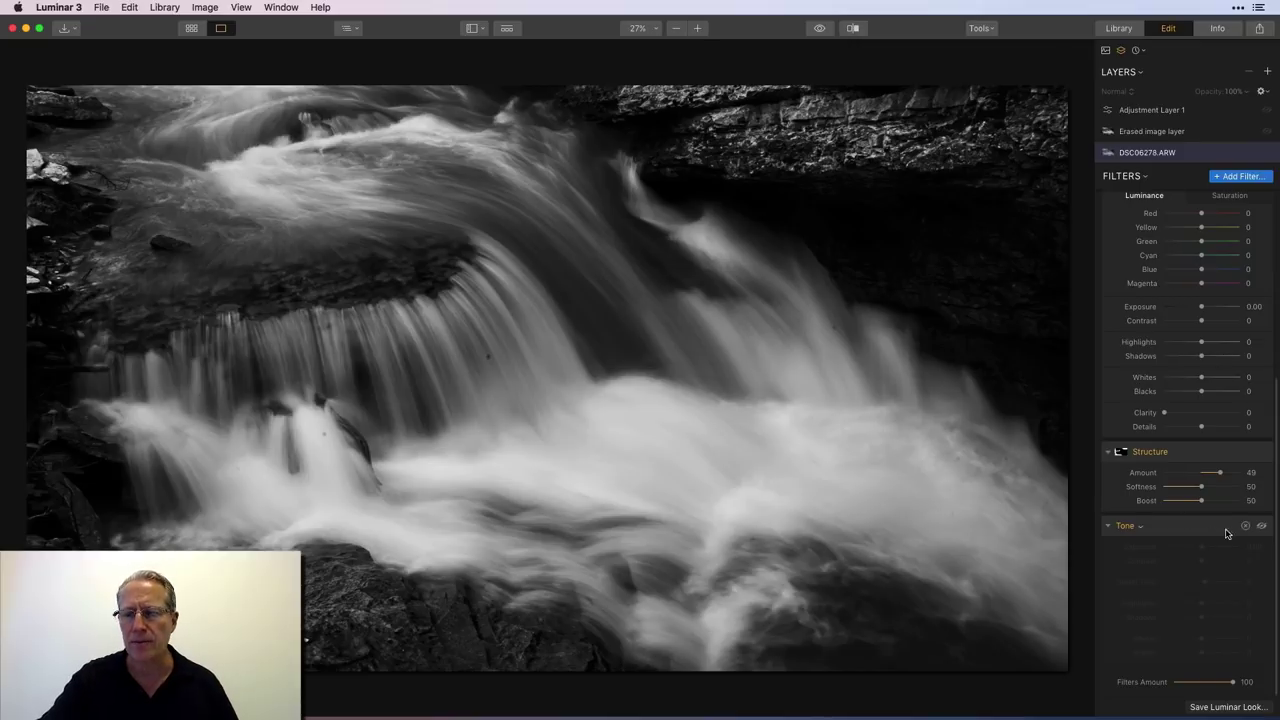
- Enable the Tone filter, keeping Smart Tone at 8 and its other sliders at 0
click(1261, 526)
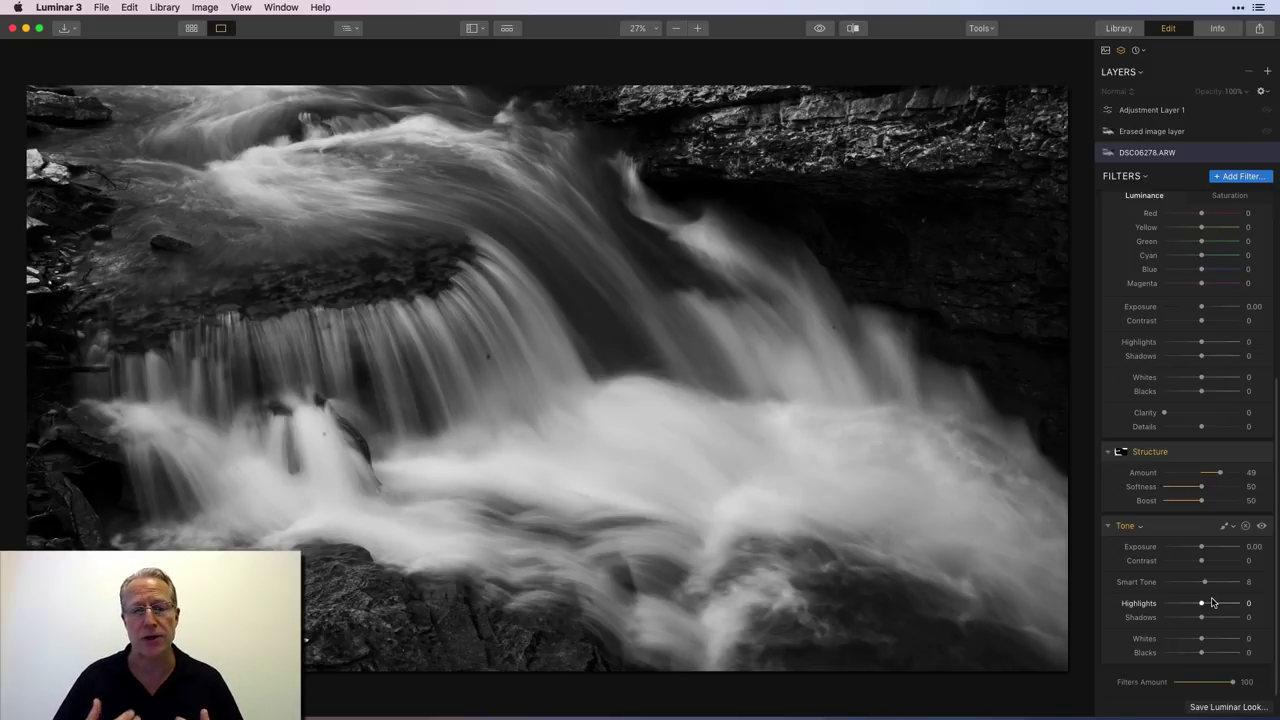
click(979, 28)
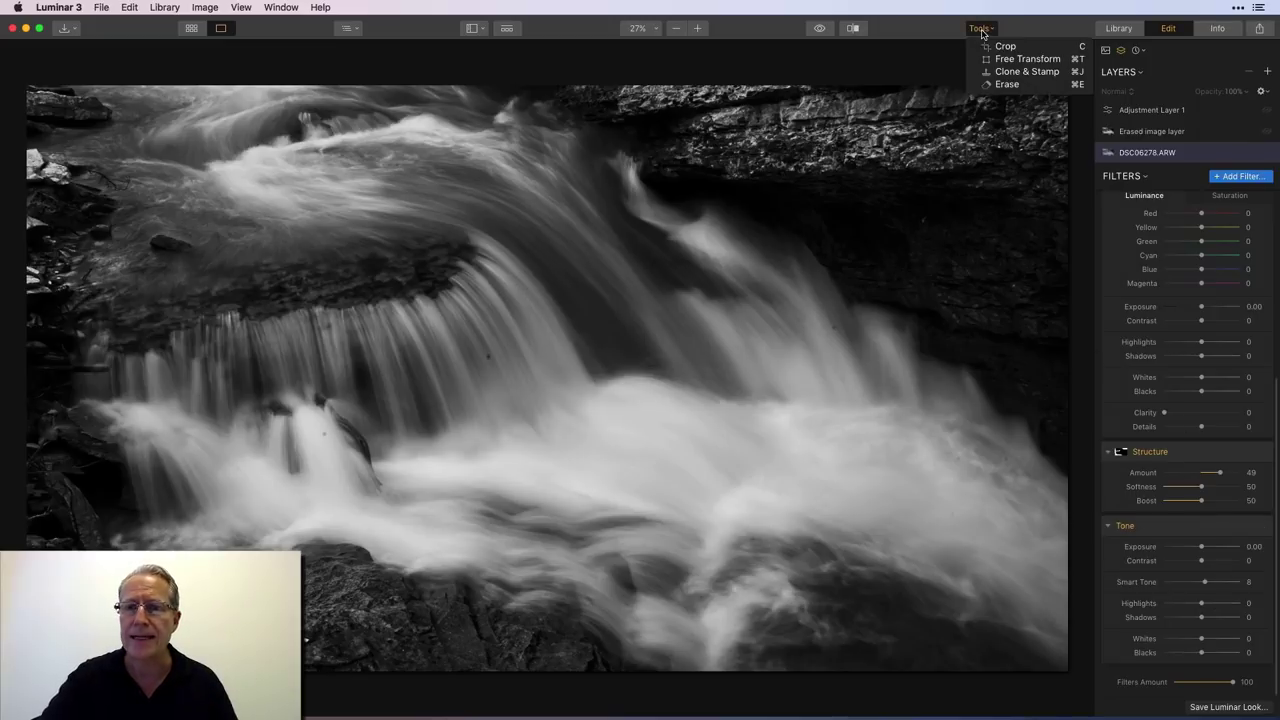
key(Escape)
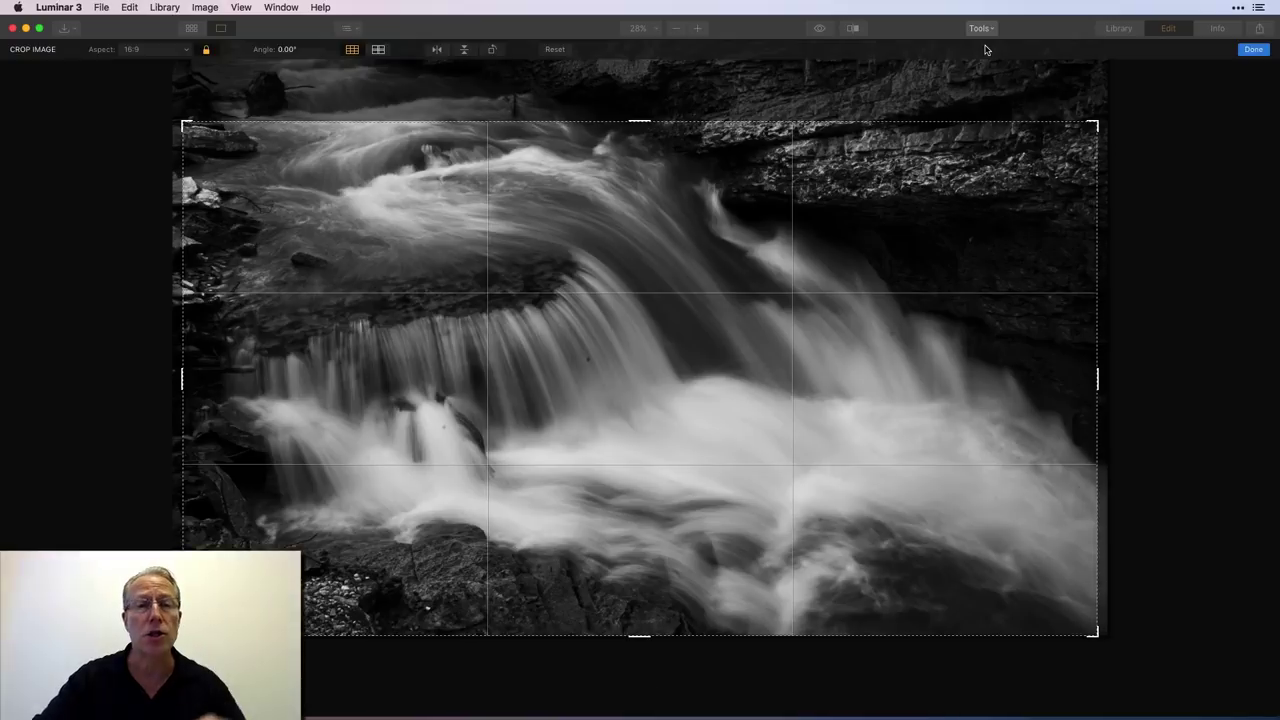
key(Return)
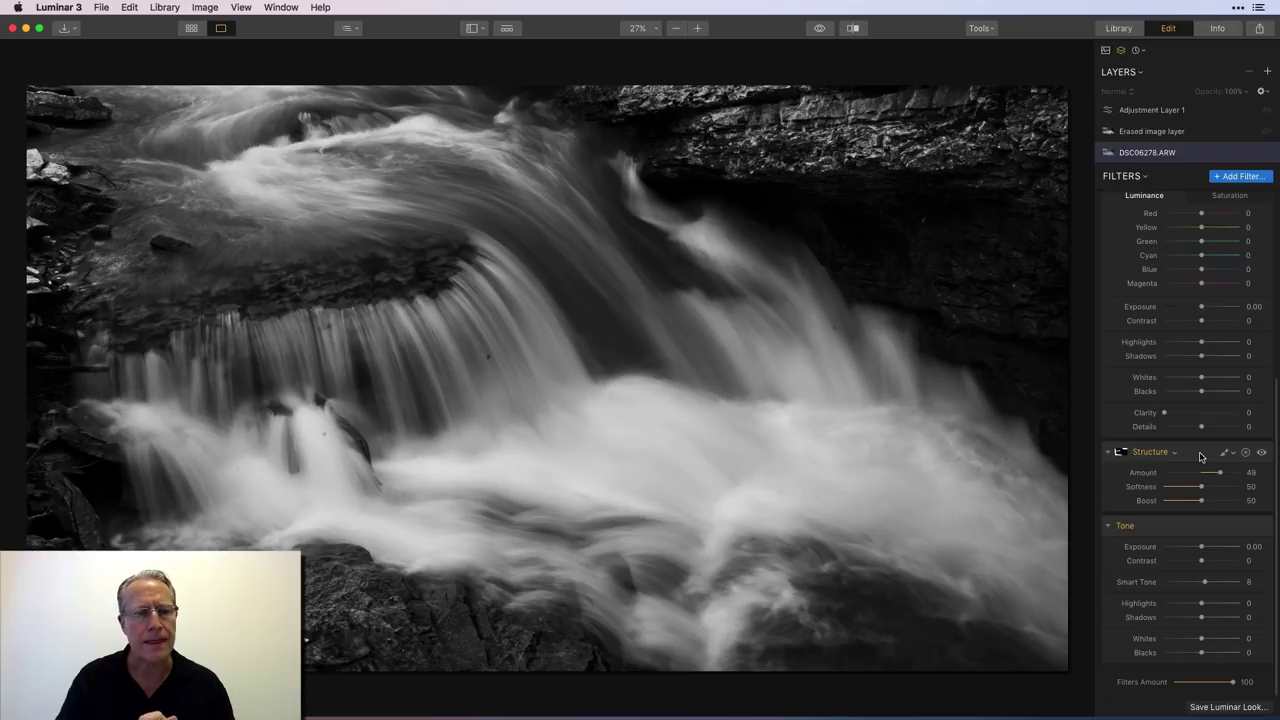
- Select the Erased image layer, then Adjustment Layer 1 to reveal its Tone and Split Toning filters
click(1176, 134)
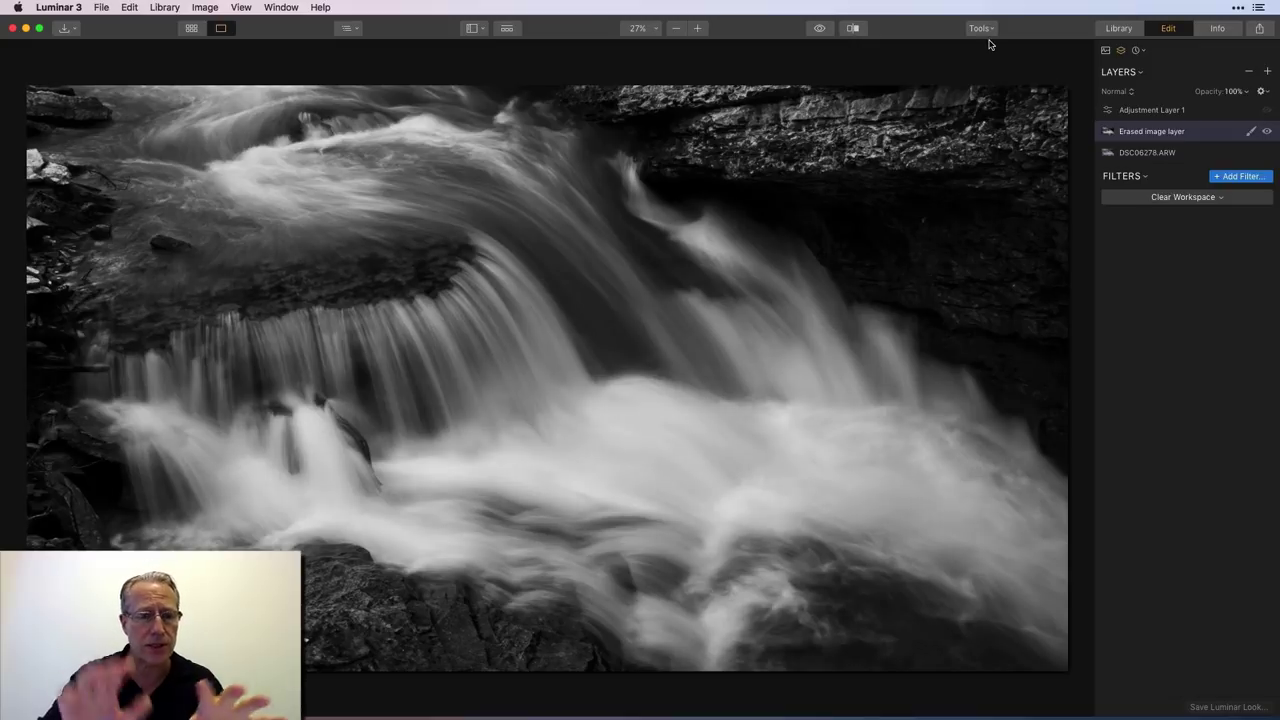
click(1157, 113)
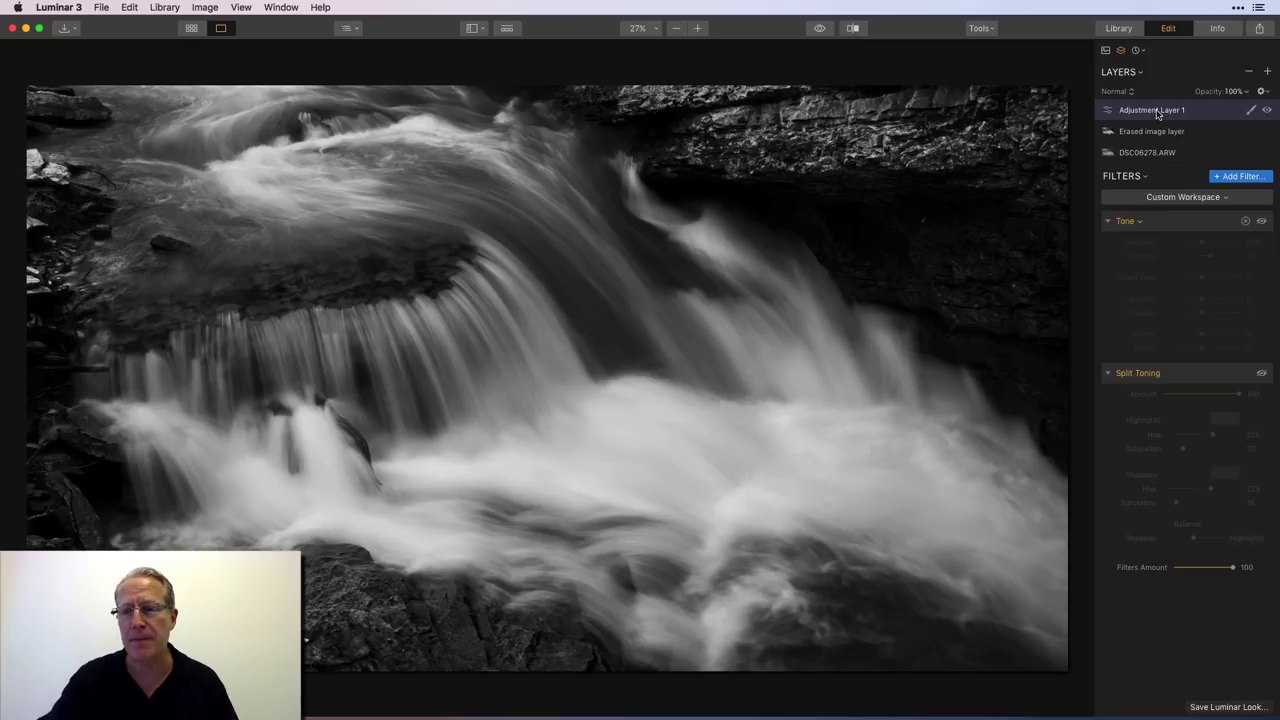
- Enable the layer's Tone (Contrast 23) and Split Toning (hue 225, saturation 20 and 15)
click(1262, 222)
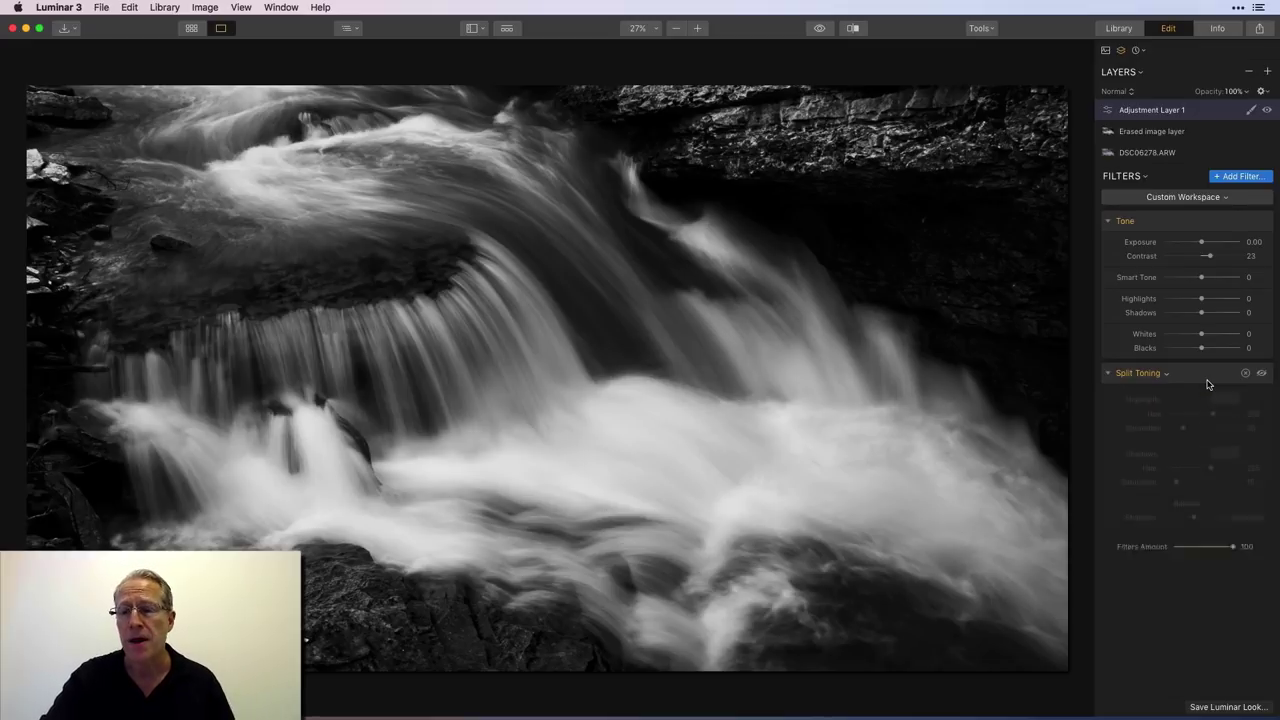
click(1261, 374)
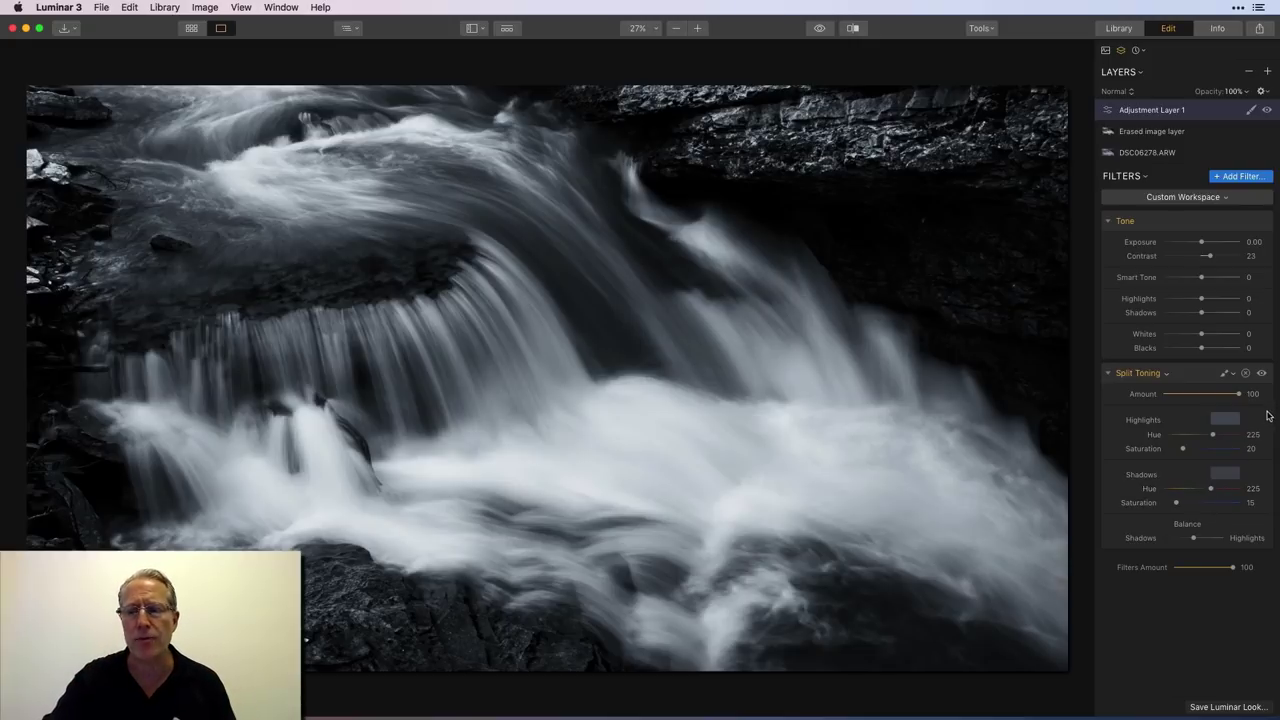
- Toggle Split Toning off and on, then compare the black-and-white edit against the colour original
click(1261, 374)
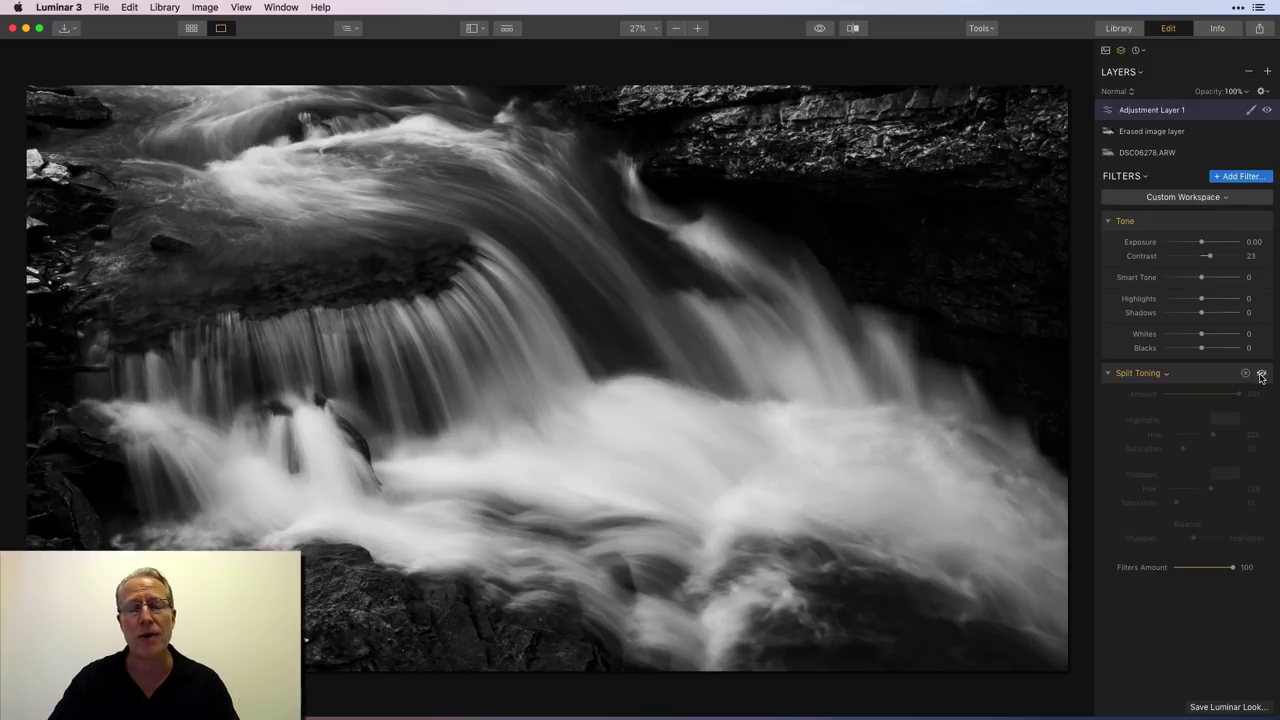
click(1261, 374)
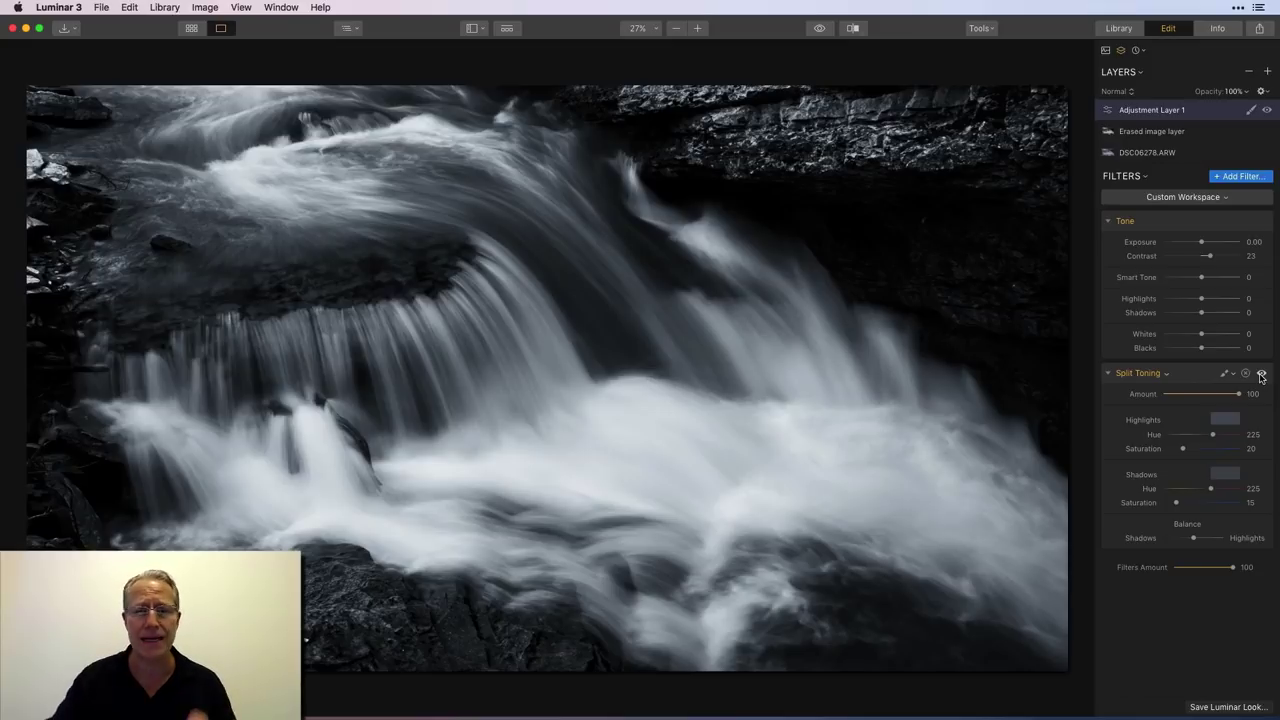
click(820, 30)
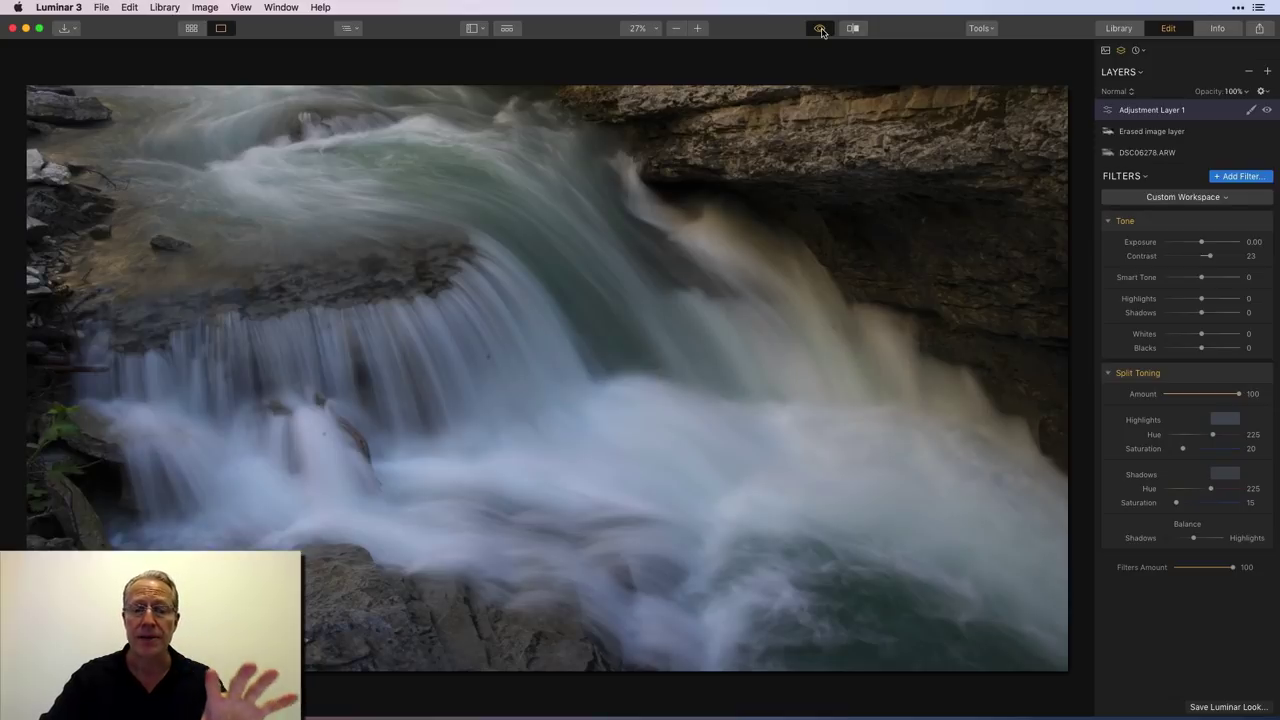
click(820, 30)
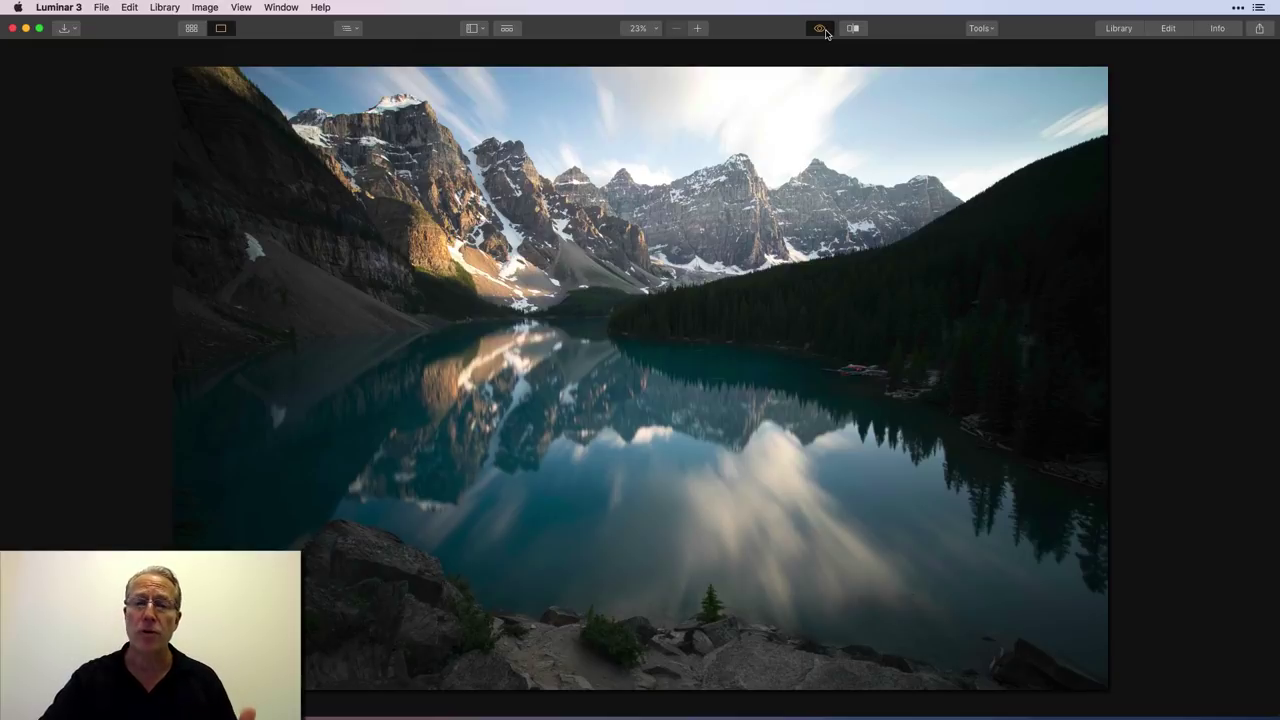
- Switch from the original back to the edited colour version of lake photo DSC06986.ARW
click(826, 34)
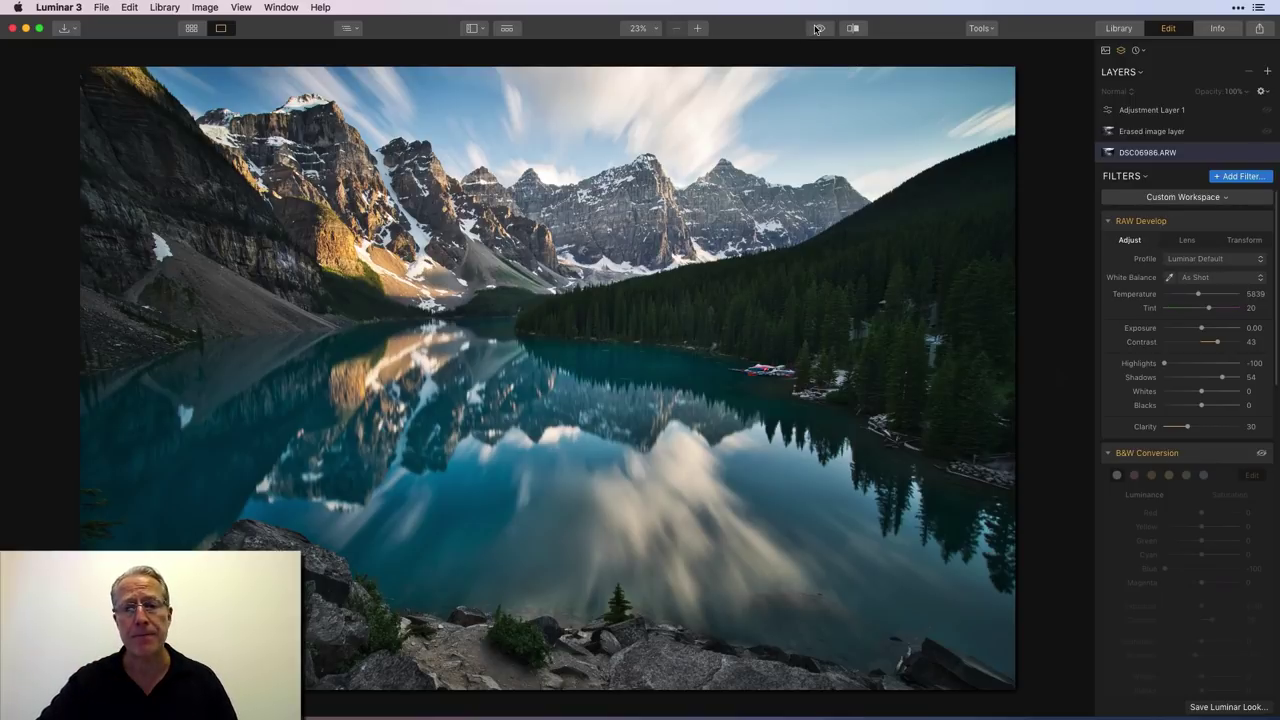
click(817, 29)
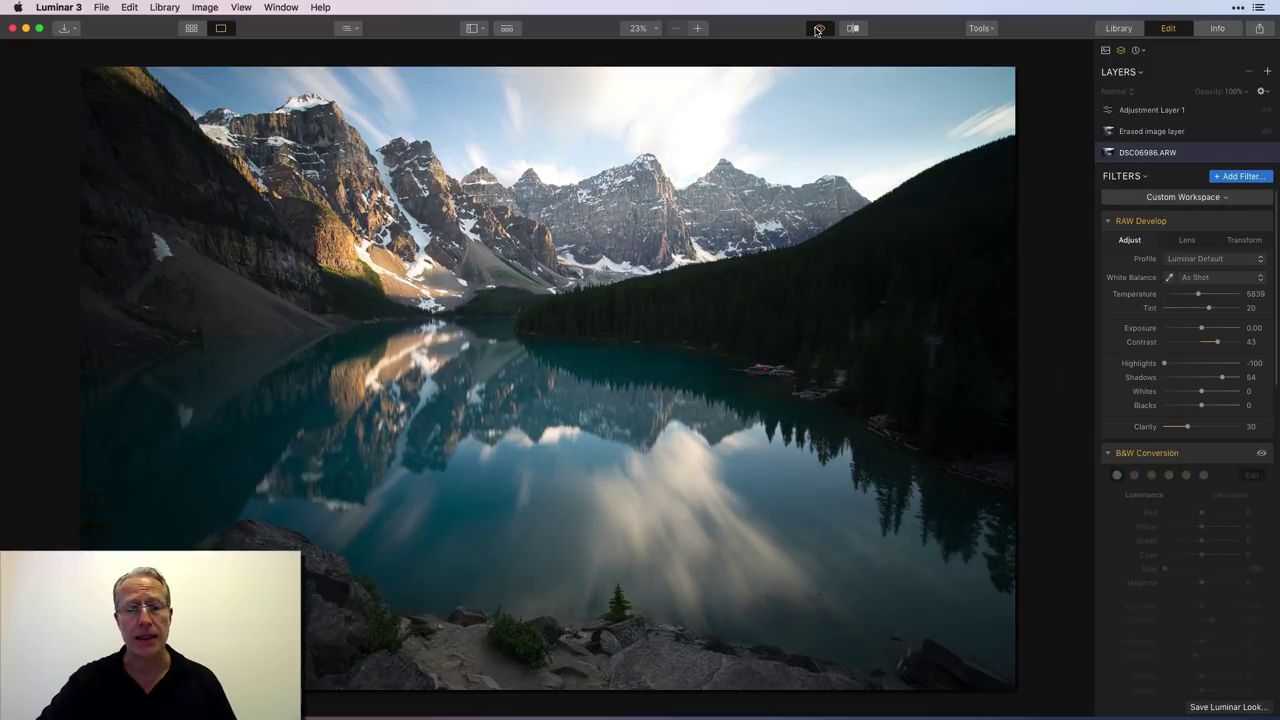
click(817, 29)
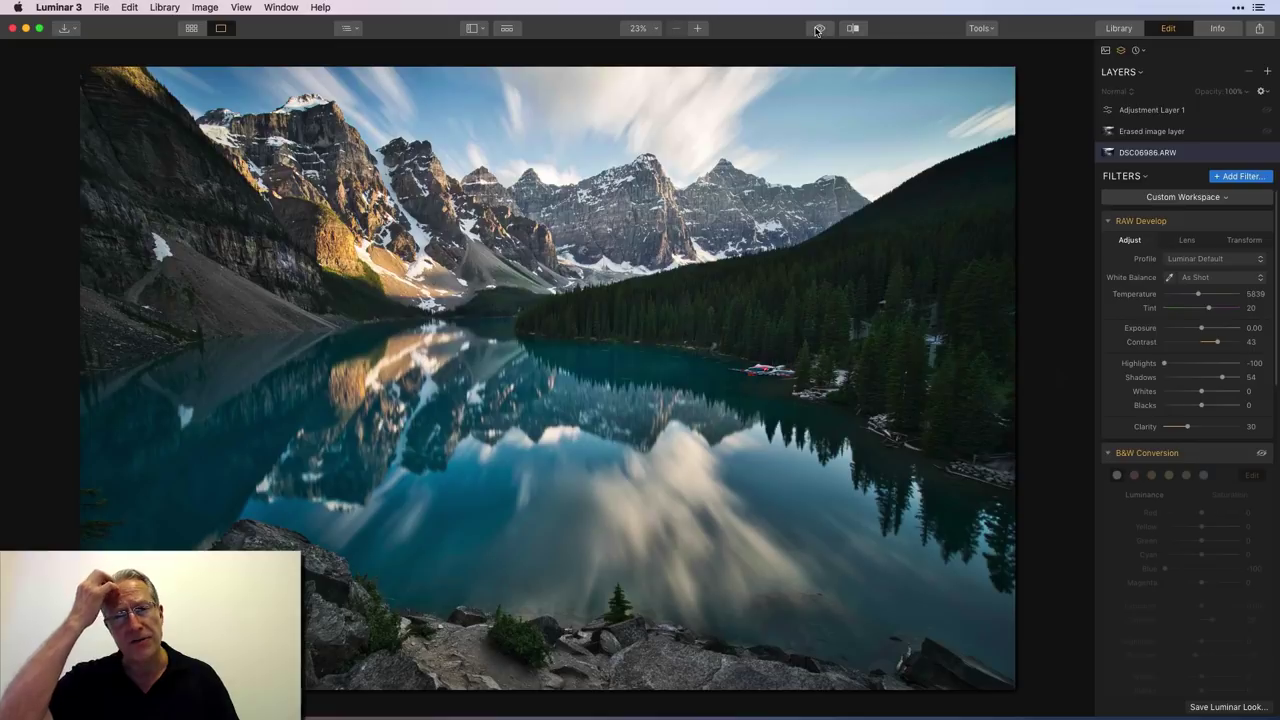
click(817, 29)
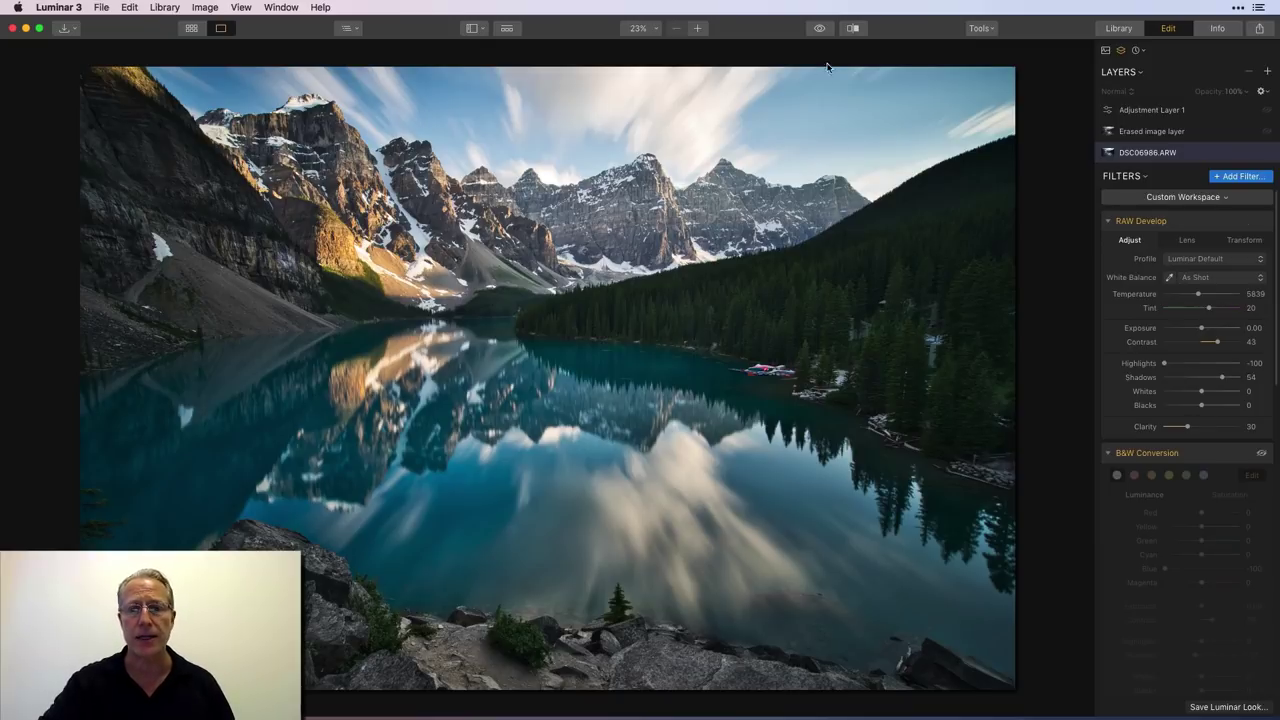
click(818, 29)
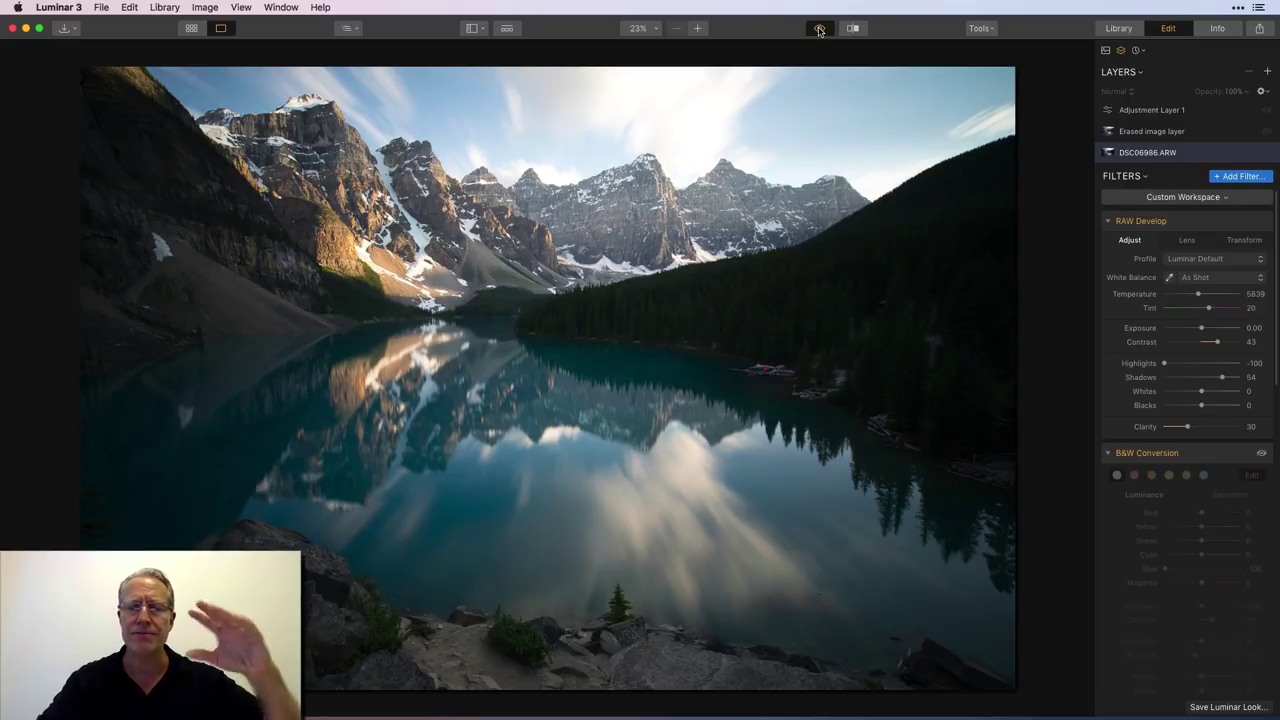
click(818, 29)
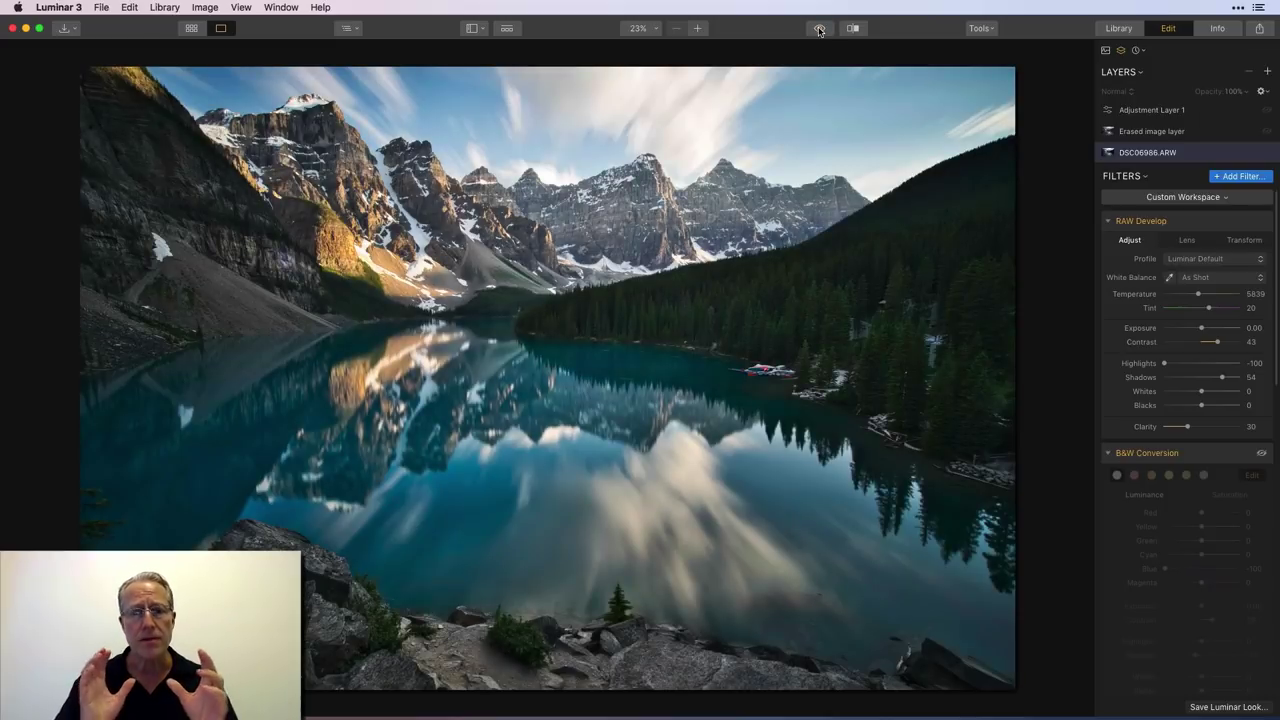
scroll(1135, 384, down, 5)
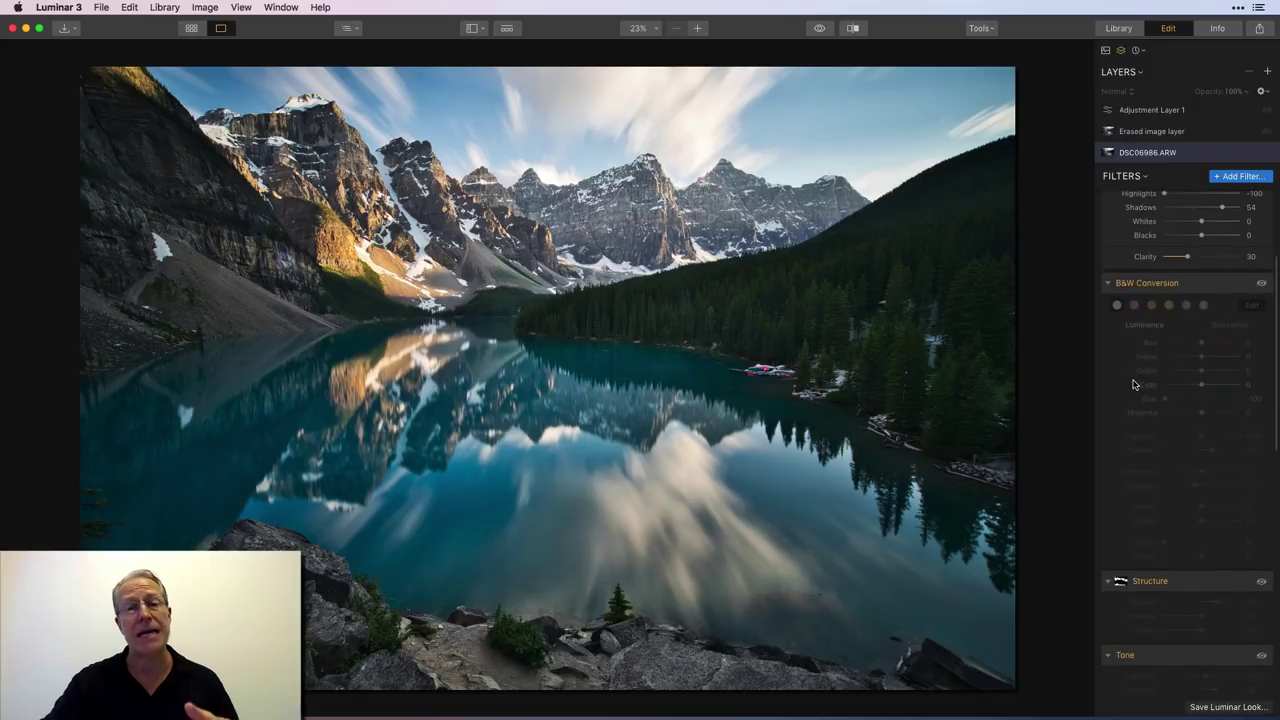
- Enable B&W Conversion on the lake, reset Blue luminance to 0, then set it back to -100
click(1261, 284)
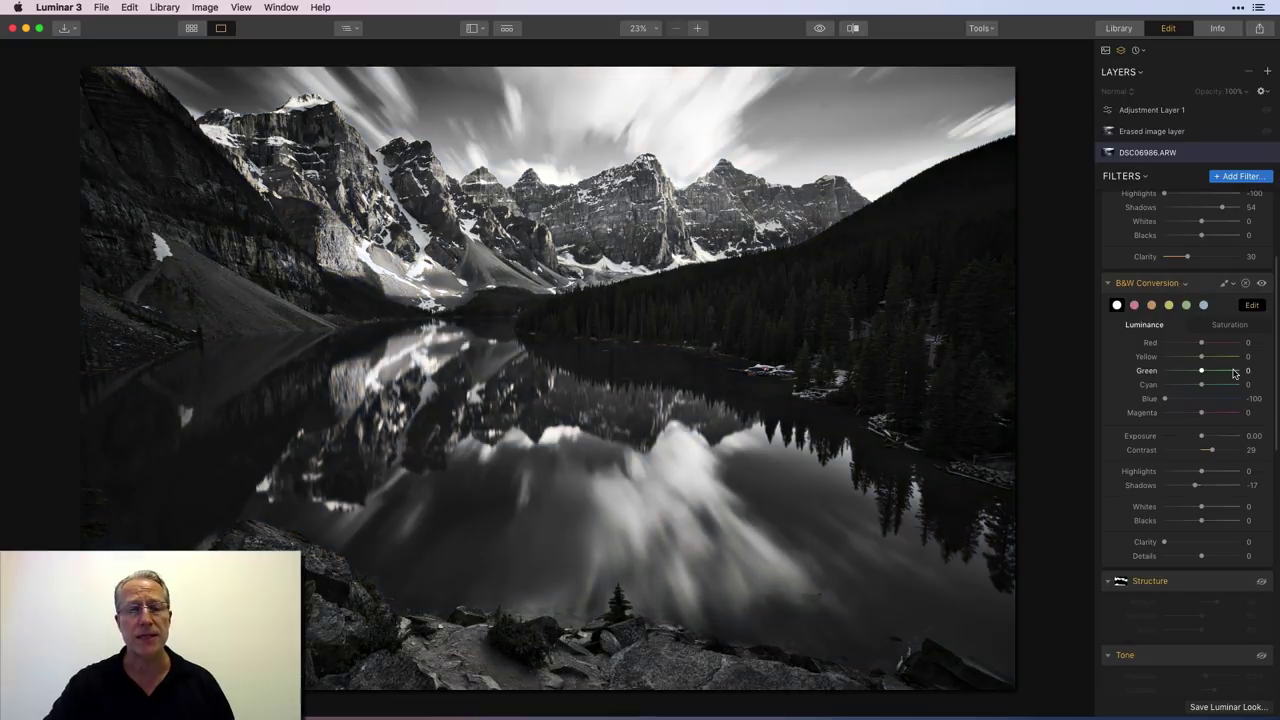
scroll(1233, 374, down, 2)
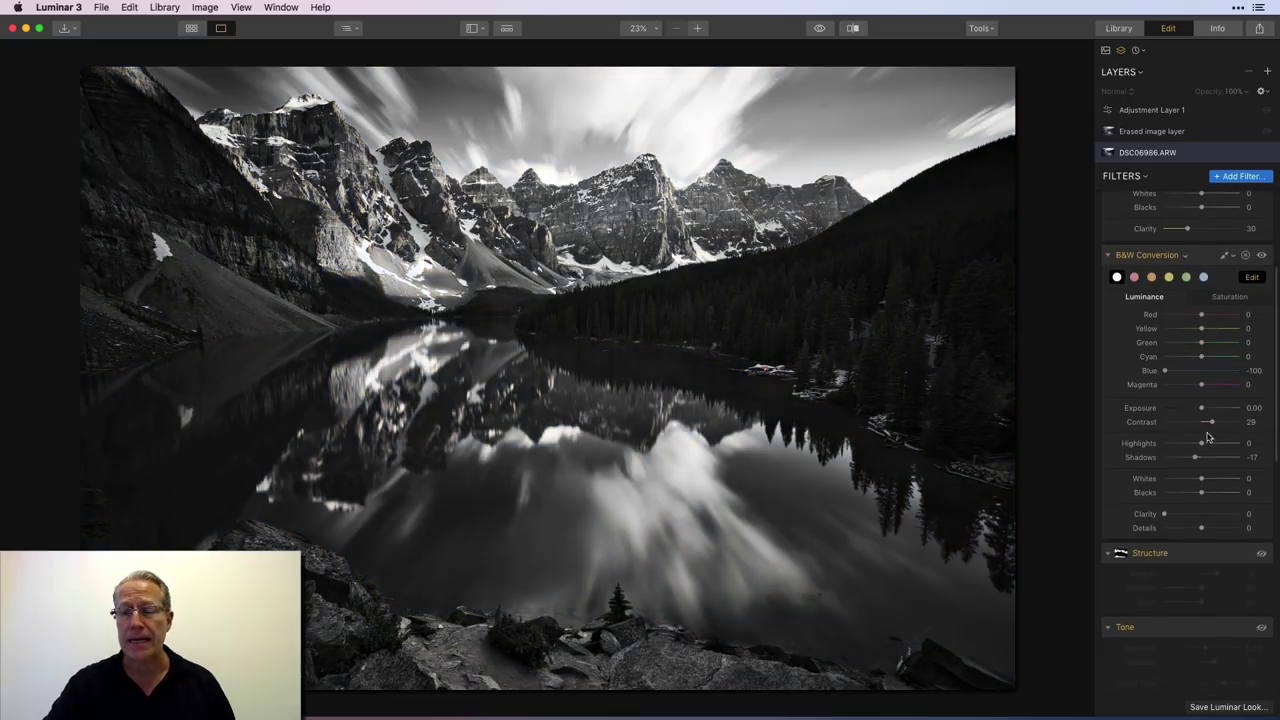
double_click(1152, 374)
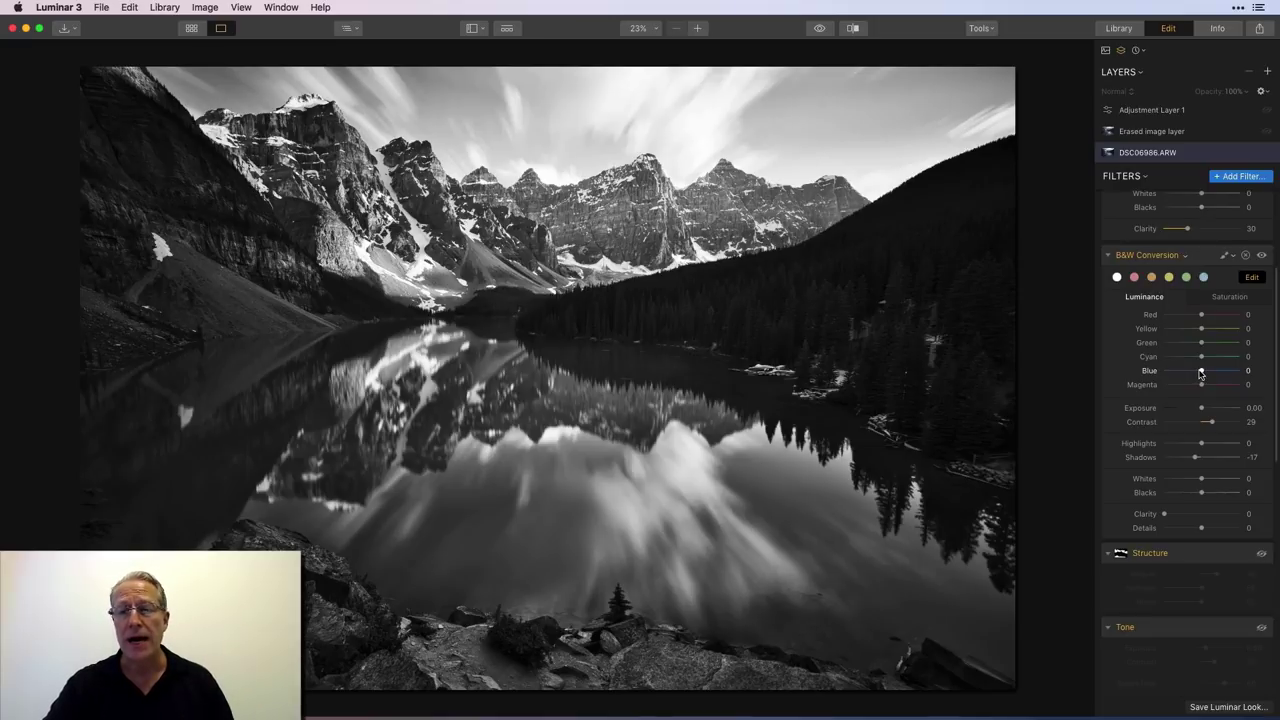
drag(1201, 374, 1151, 371)
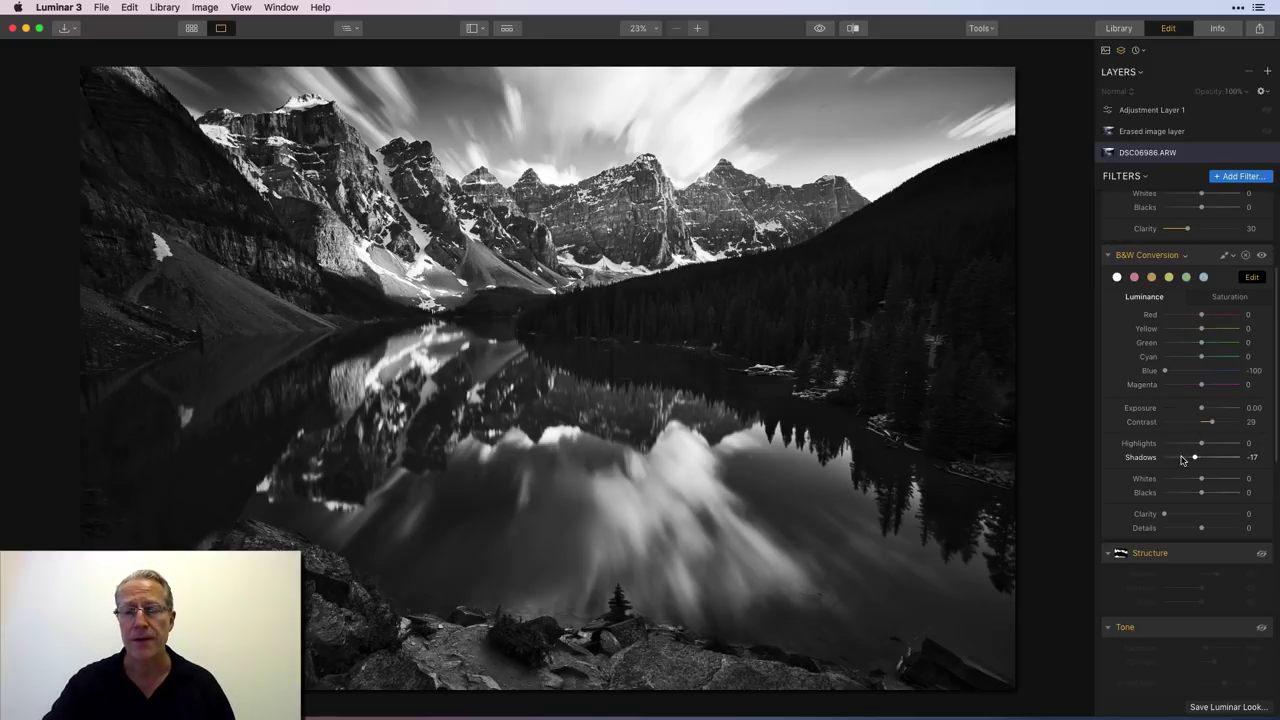
scroll(1183, 457, down, 2)
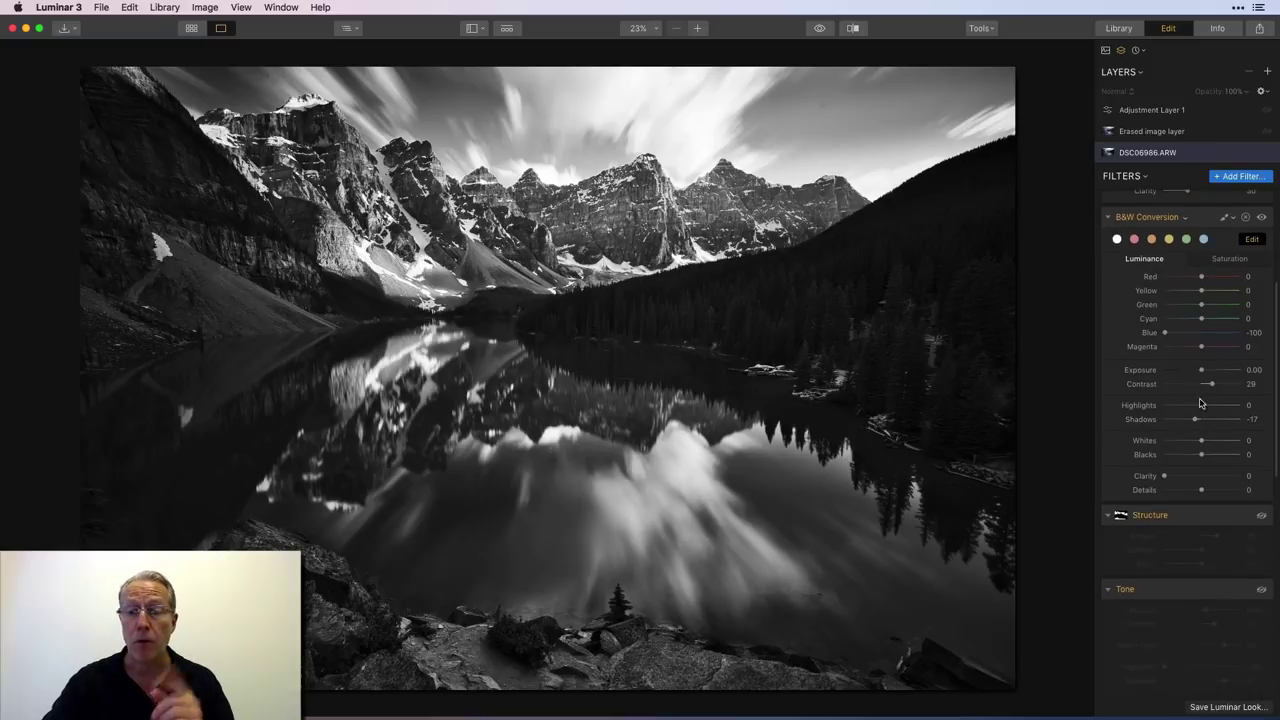
scroll(1200, 427, up, 4)
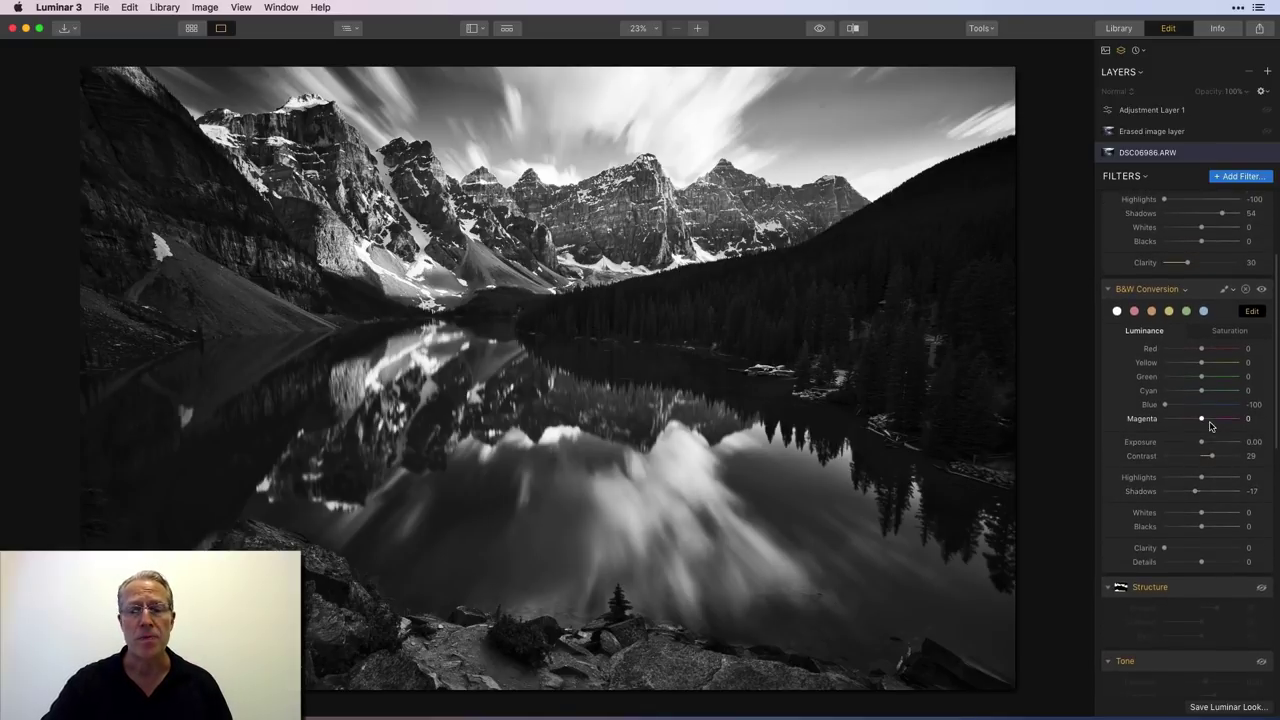
- In B&W Conversion, set Blue saturation to 19, then go back to the Luminance controls
click(1230, 331)
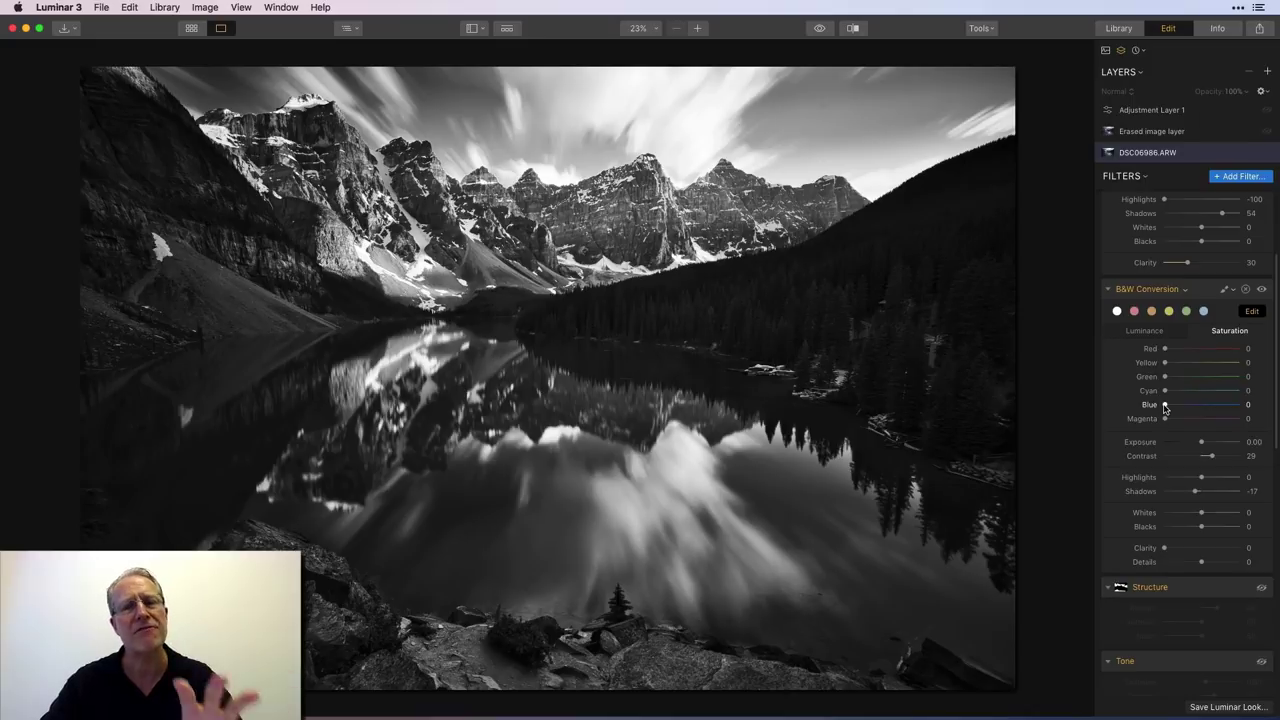
drag(1164, 407, 1177, 406)
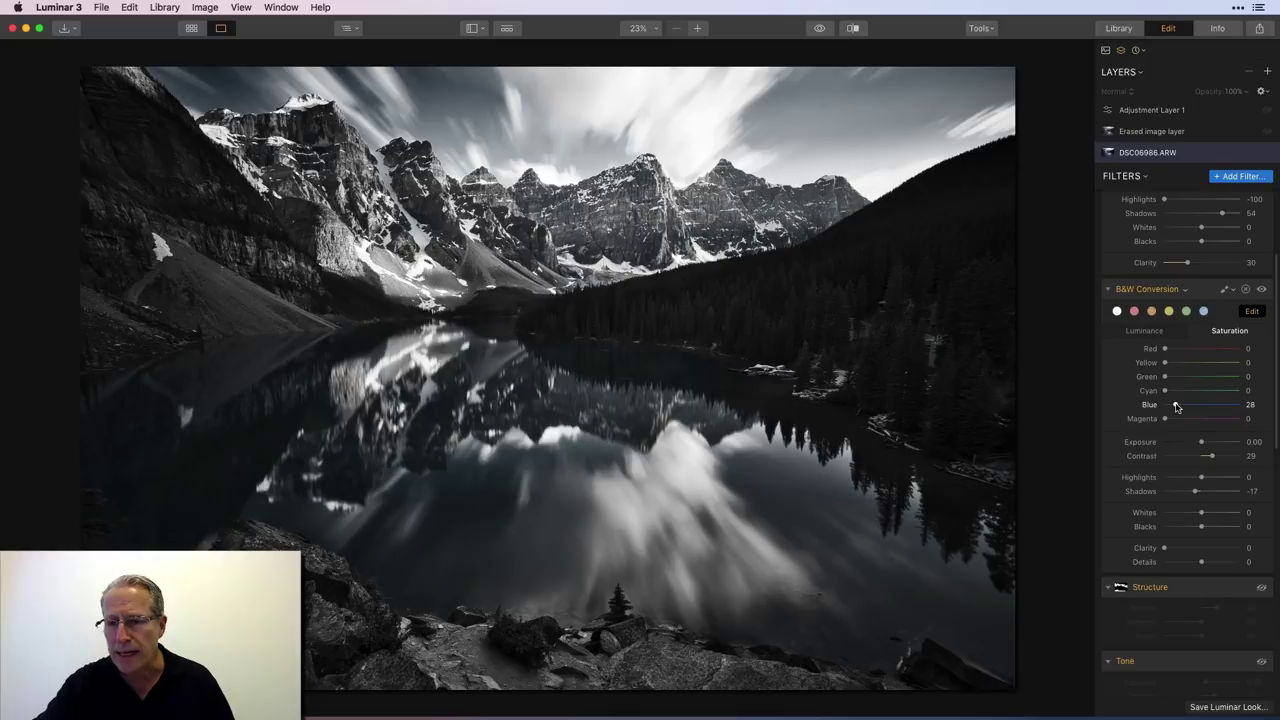
drag(1176, 406, 1173, 406)
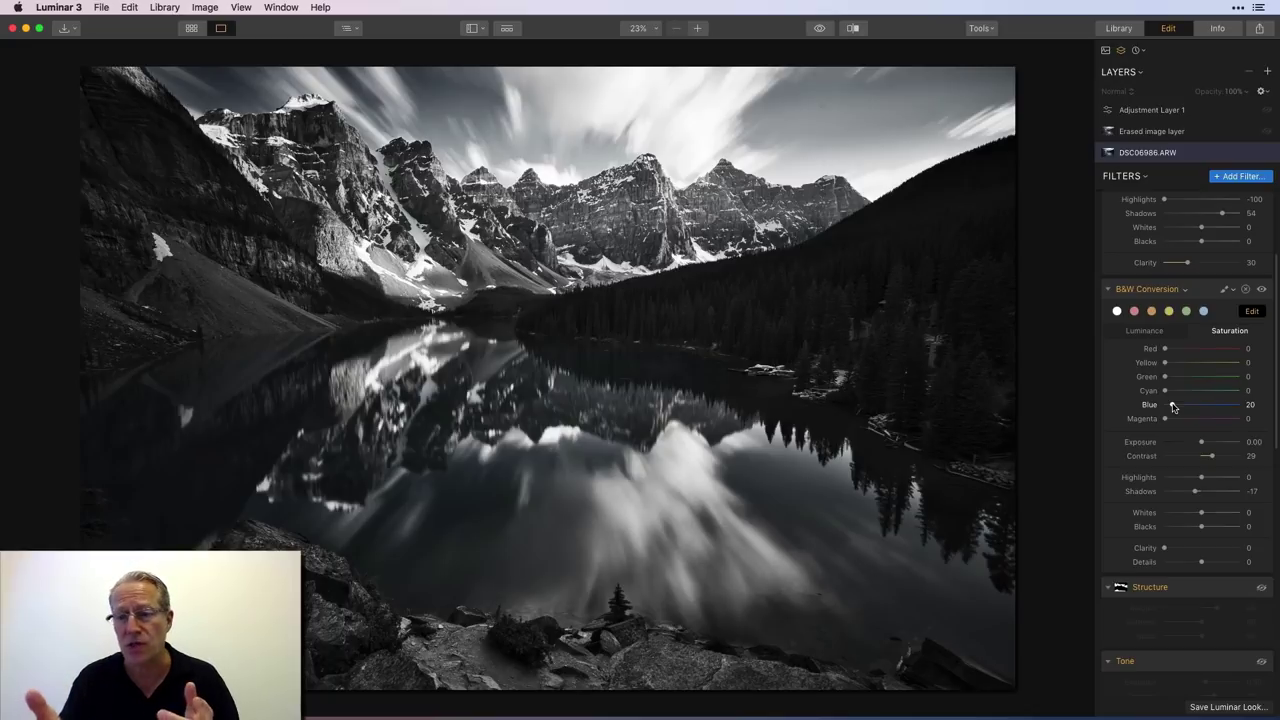
drag(1173, 406, 1260, 399)
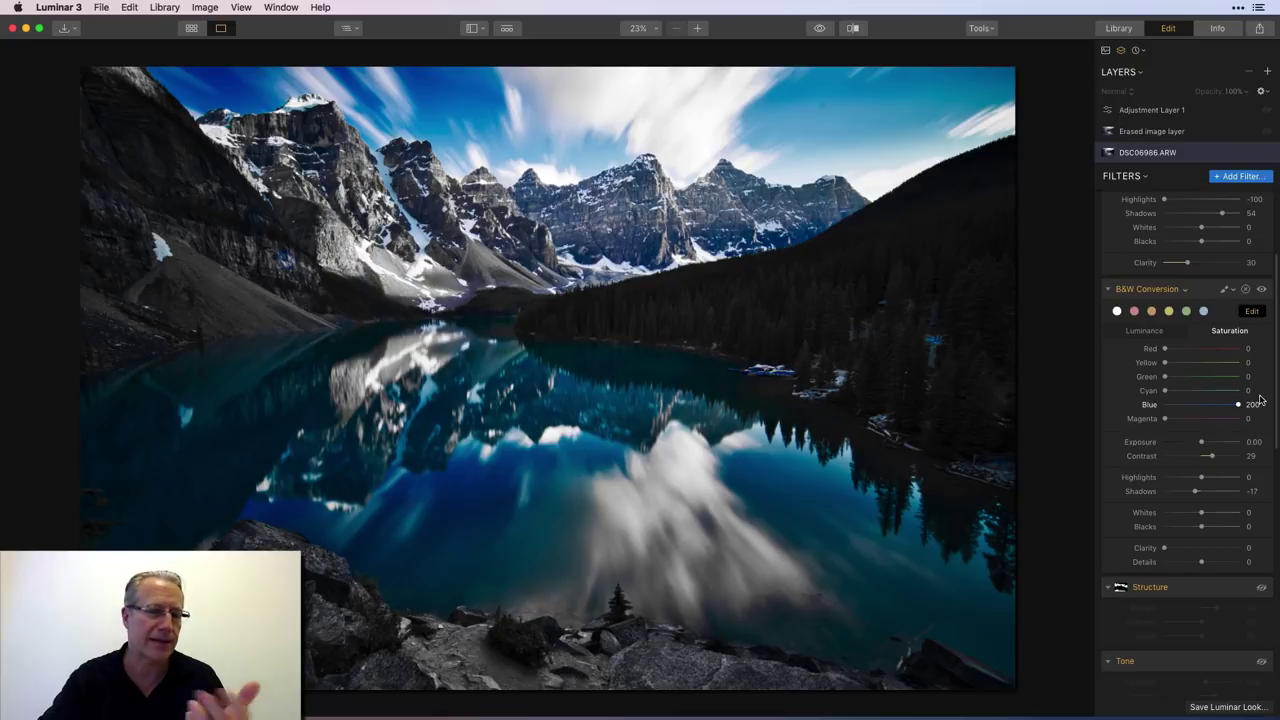
drag(1238, 404, 1173, 408)
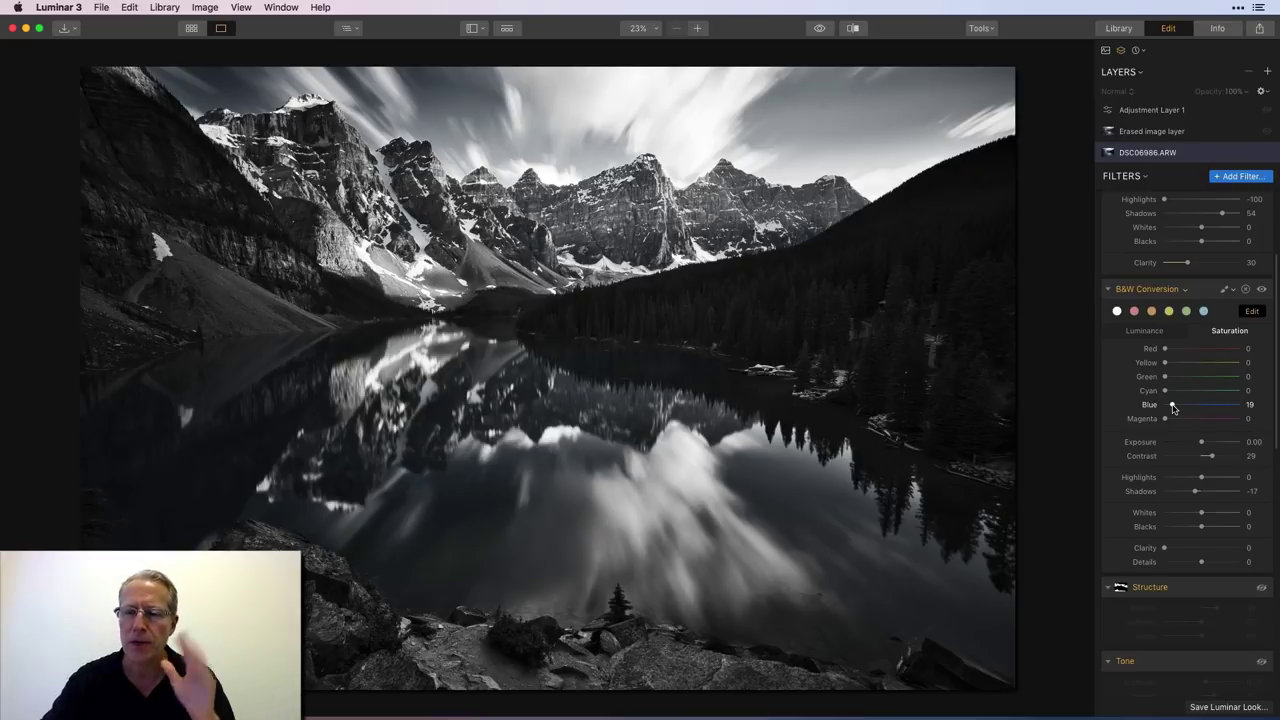
click(1144, 332)
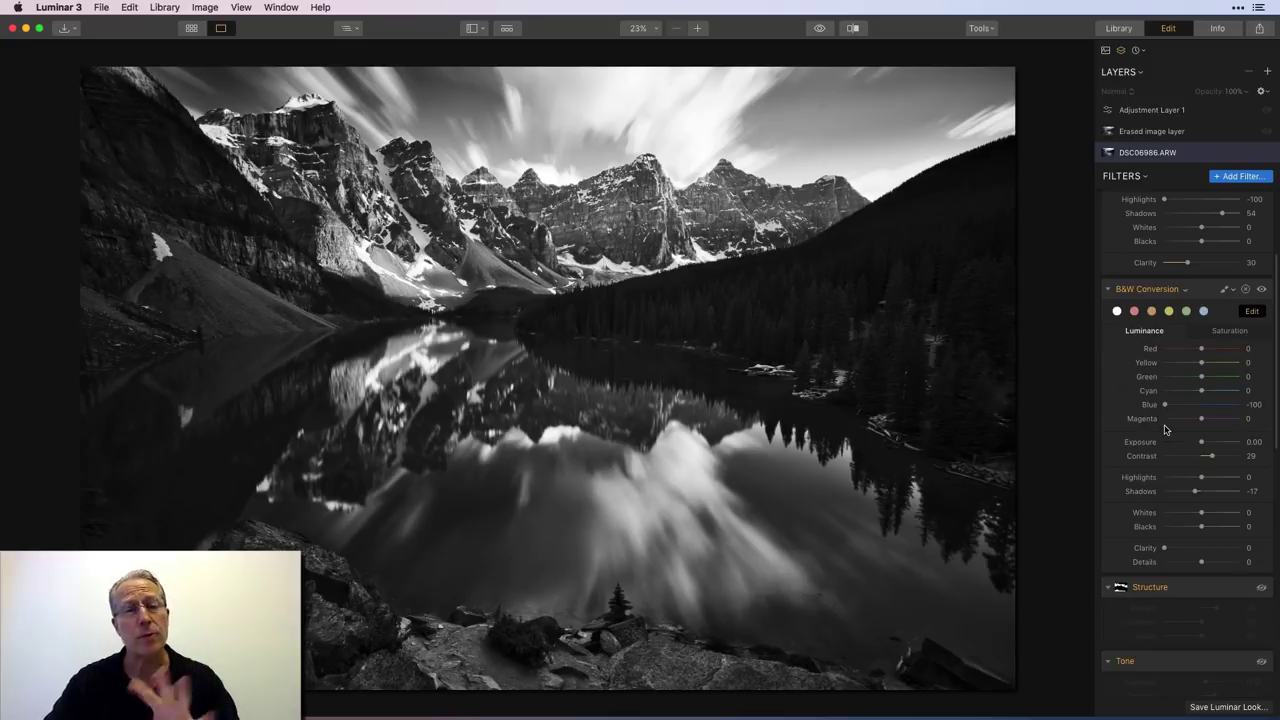
- Switch on the Structure filter and give it a hand-painted brush mask
scroll(1164, 429, down, 2)
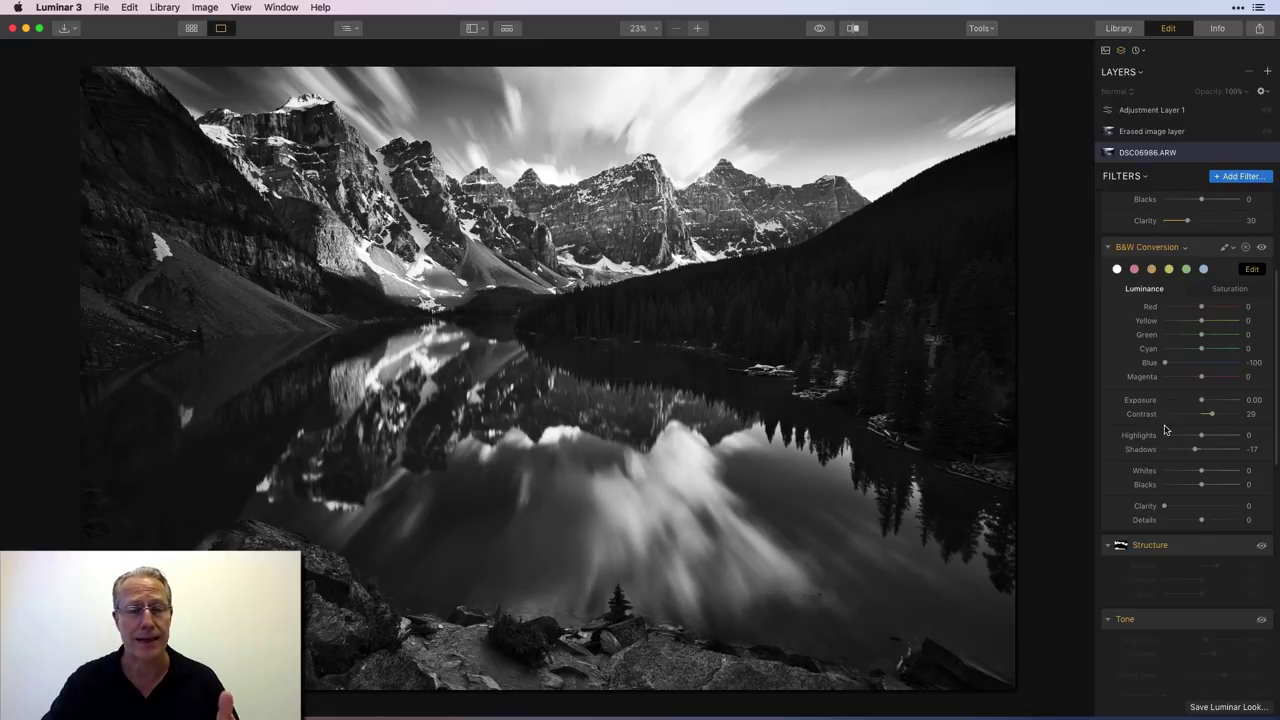
scroll(1164, 429, down, 5)
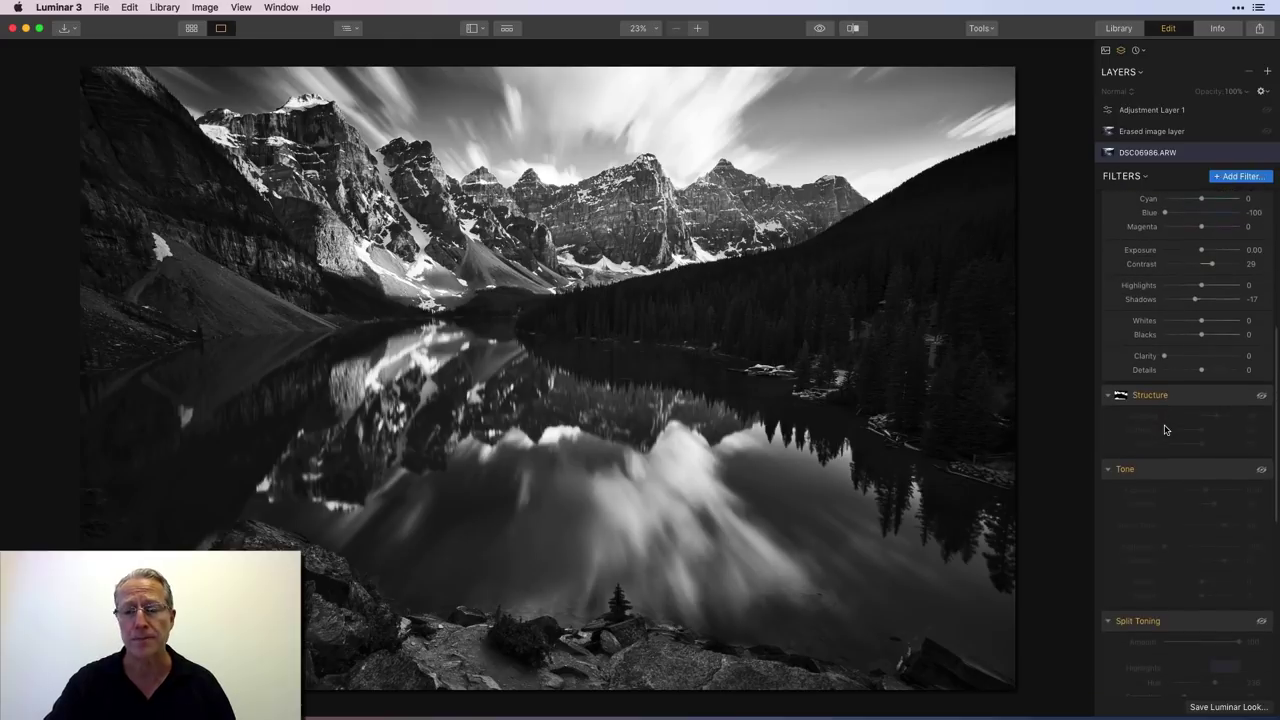
click(1262, 397)
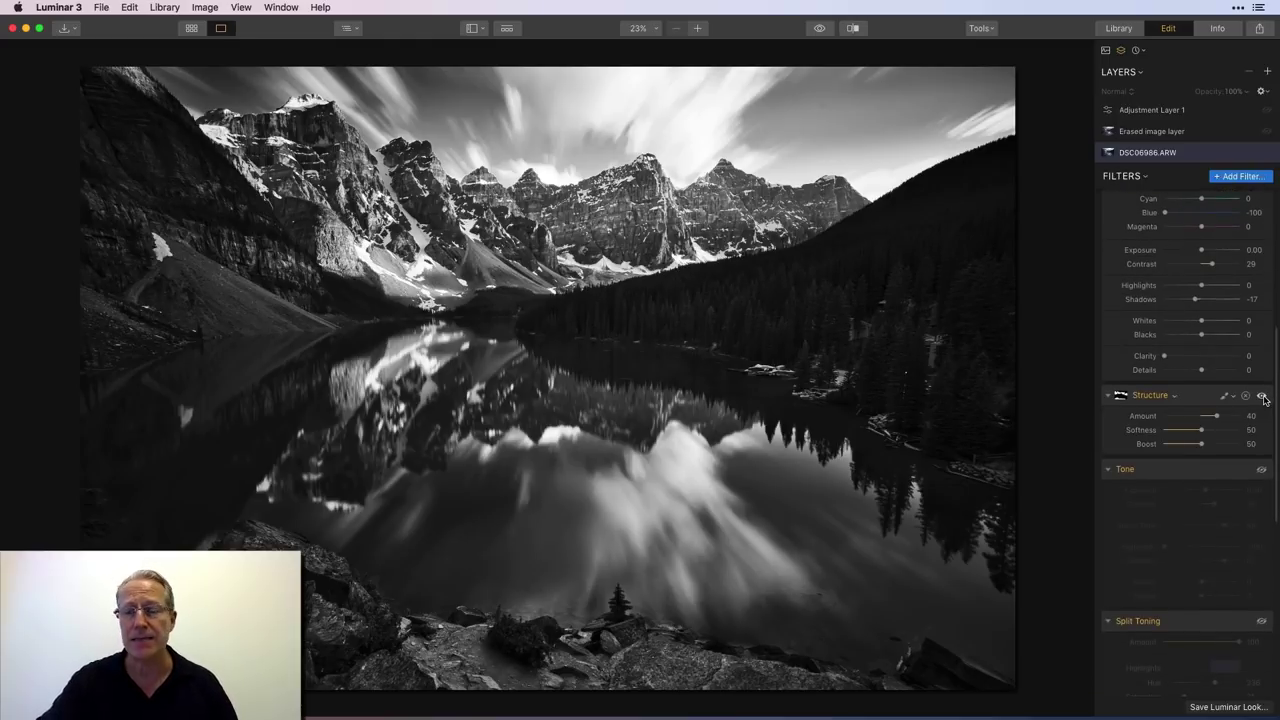
click(1226, 396)
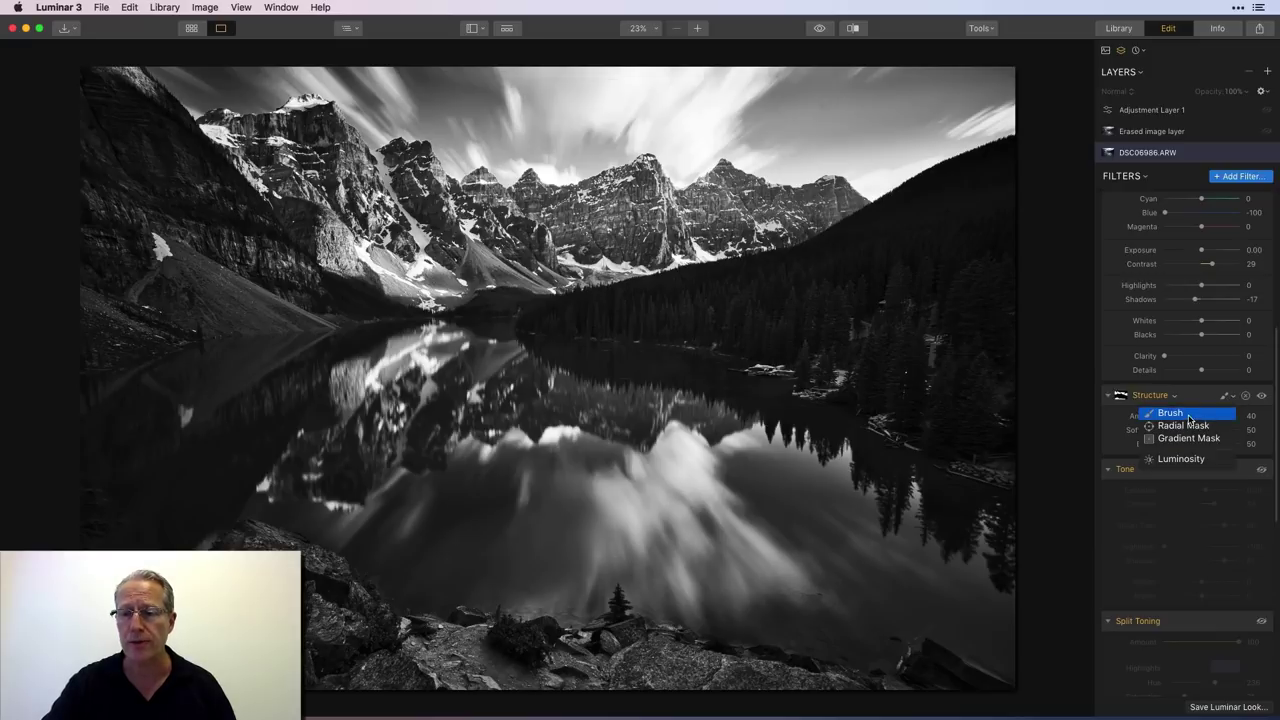
click(1188, 416)
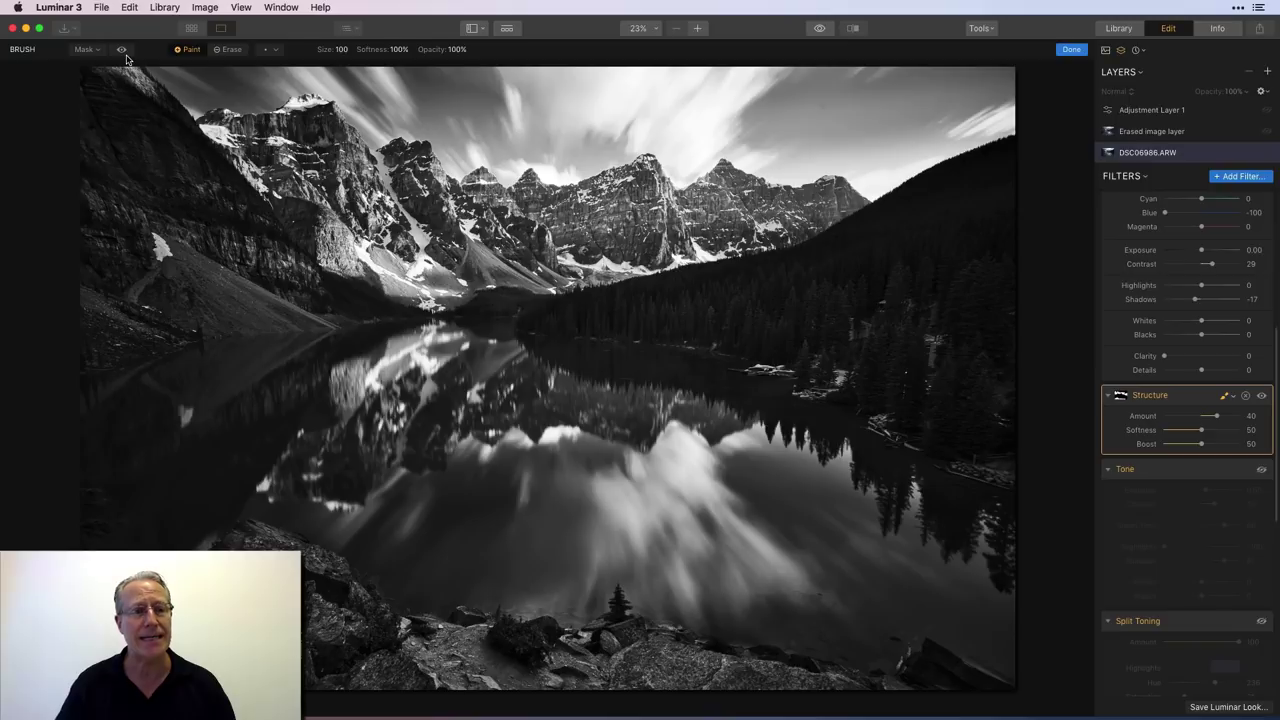
- Paint Structure (Amount 40) onto the mountains and treeline band with the mask overlay shown
click(123, 50)
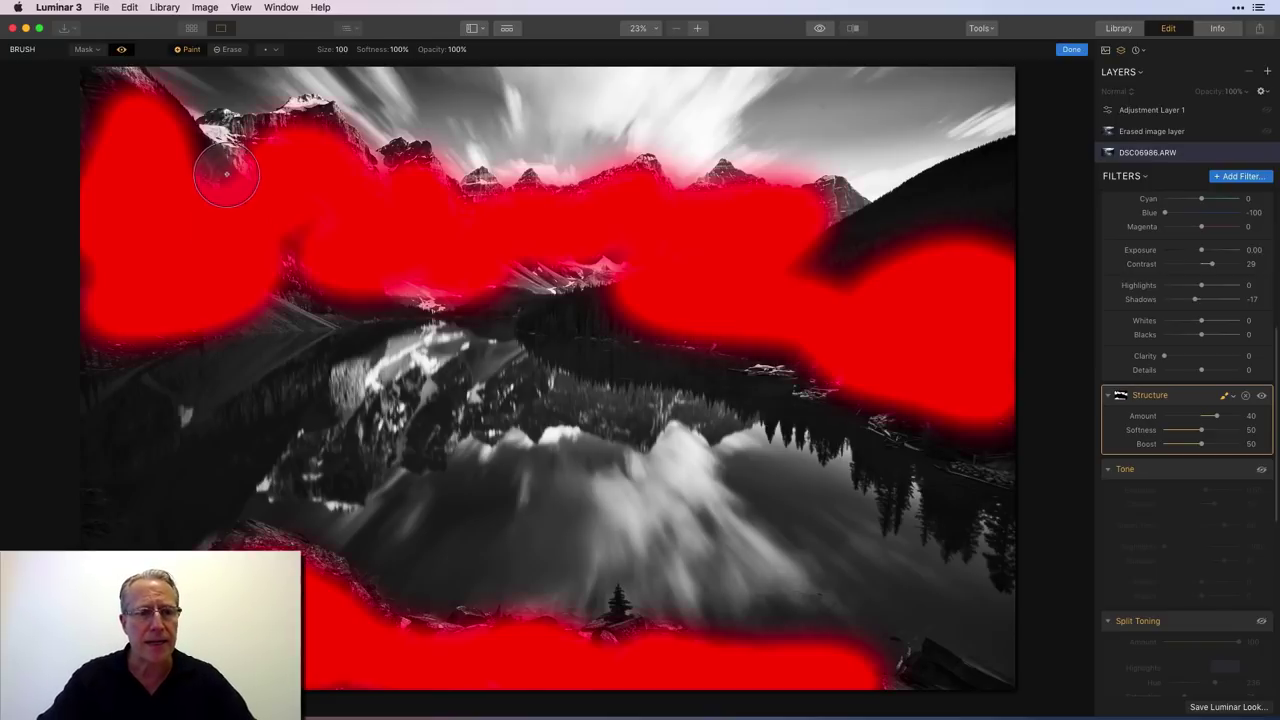
mouse_move(259, 157)
mouse_down()
mouse_move(301, 261)
mouse_move(345, 277)
mouse_move(462, 273)
mouse_move(597, 243)
mouse_move(520, 219)
mouse_move(393, 212)
mouse_move(386, 193)
mouse_move(324, 157)
mouse_move(224, 156)
mouse_move(107, 110)
mouse_move(113, 266)
mouse_up()
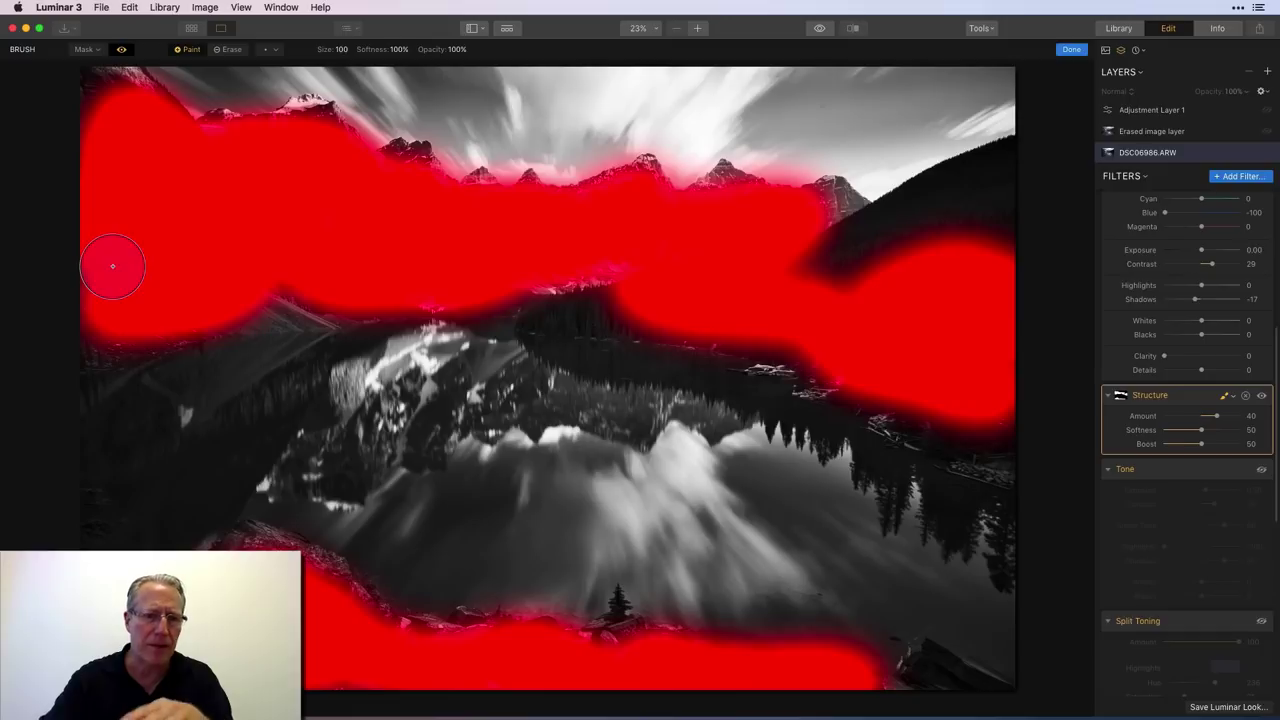
click(122, 50)
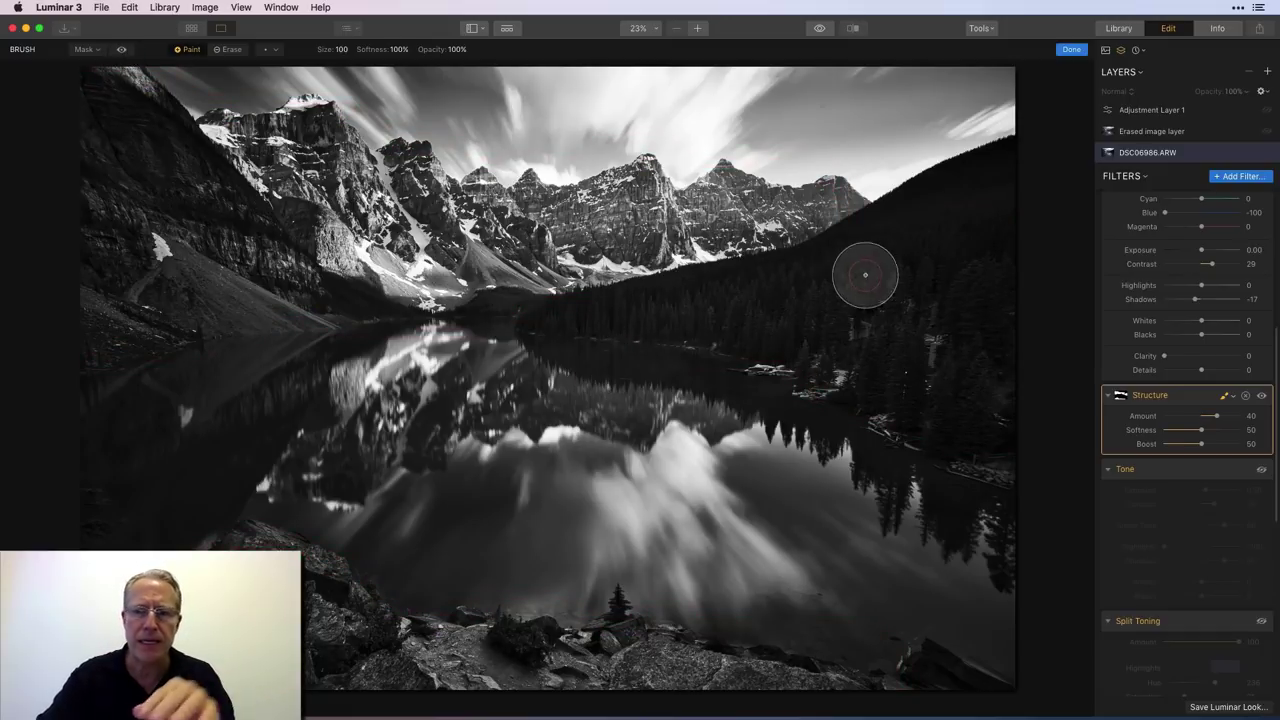
- Finish the Structure brush mask and toggle Structure off and on to compare its effect
click(1071, 49)
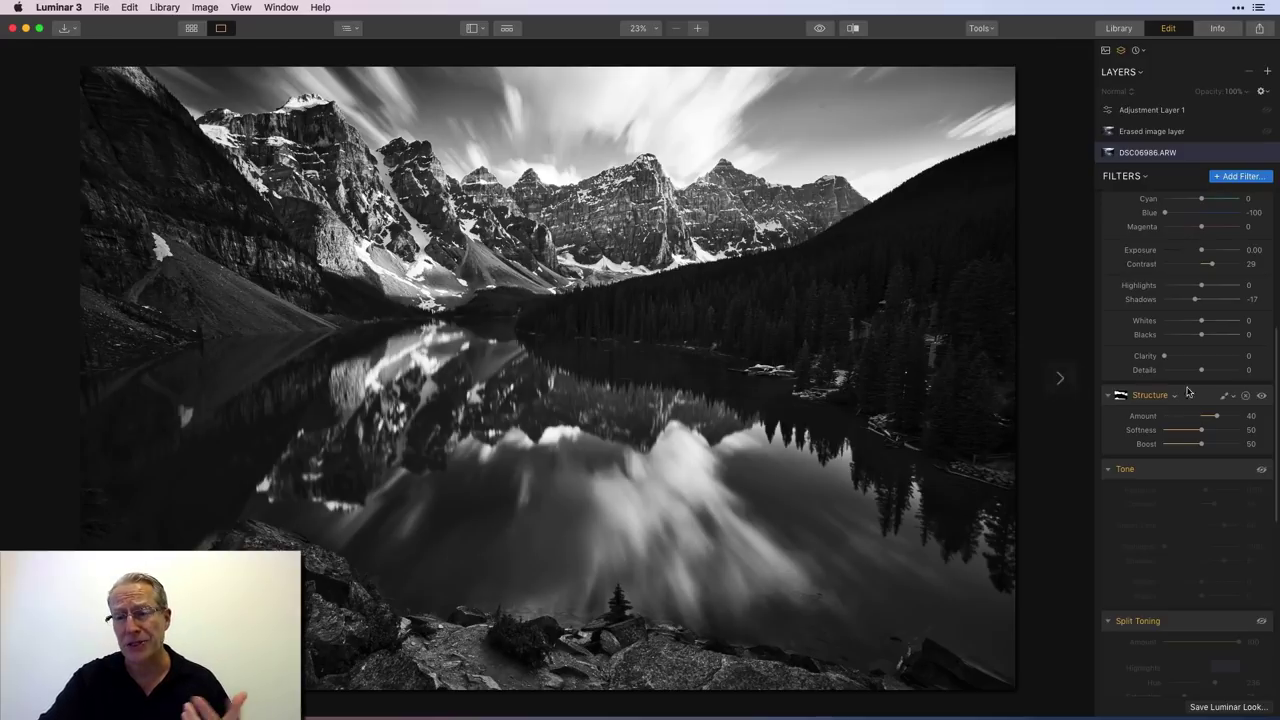
click(1261, 397)
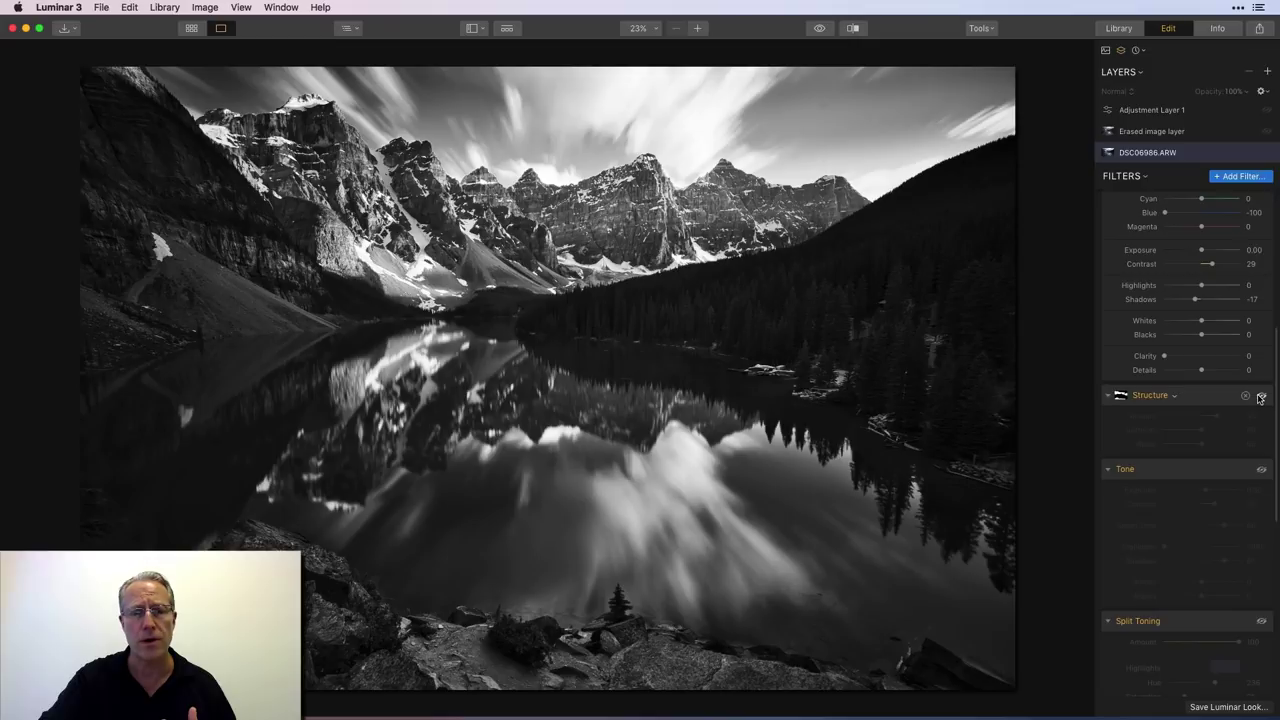
click(1261, 397)
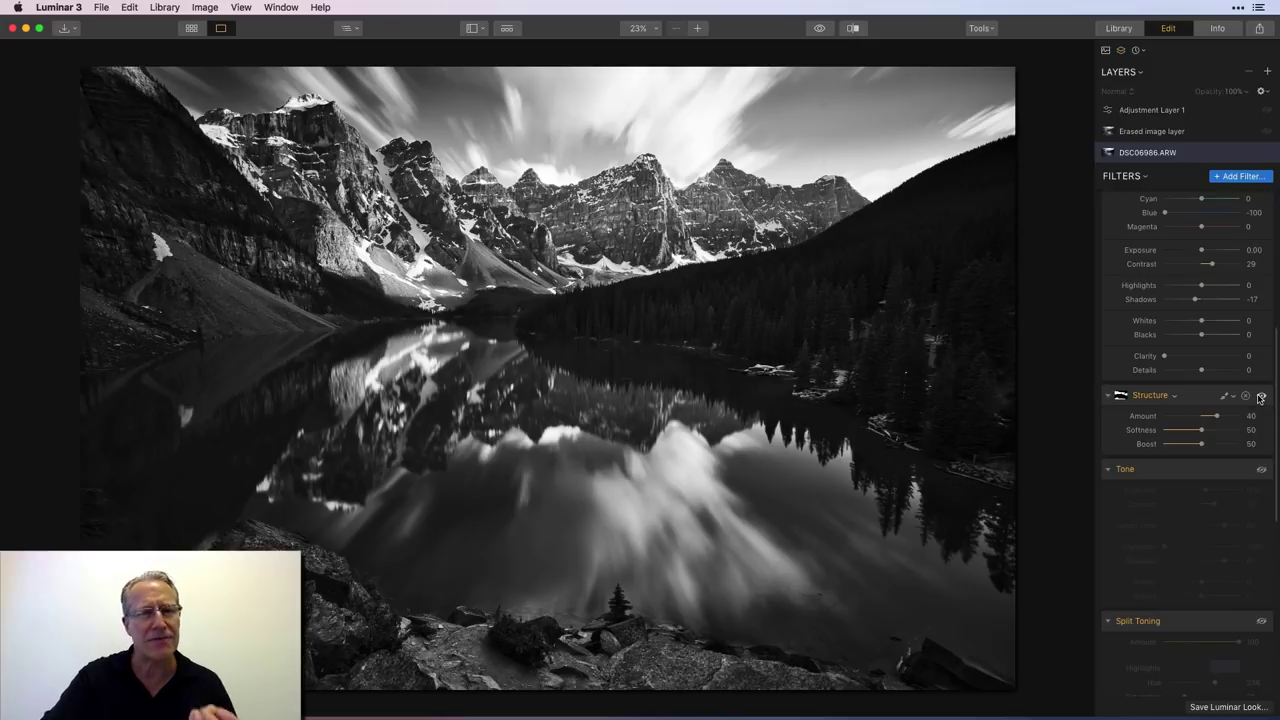
scroll(1260, 400, down, 3)
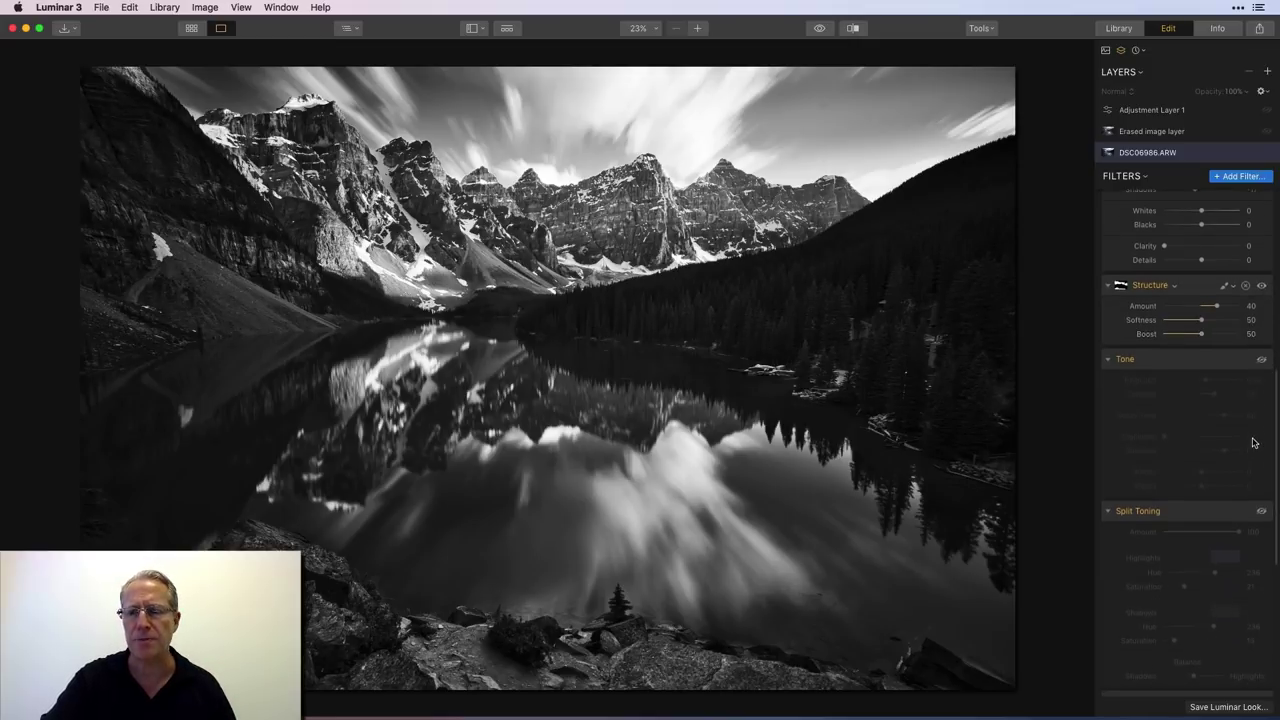
- Enable Tone (Exposure 0.50, Contrast 33, Smart Tone 60, Highlights -100, Shadows 61) and compare
click(1261, 361)
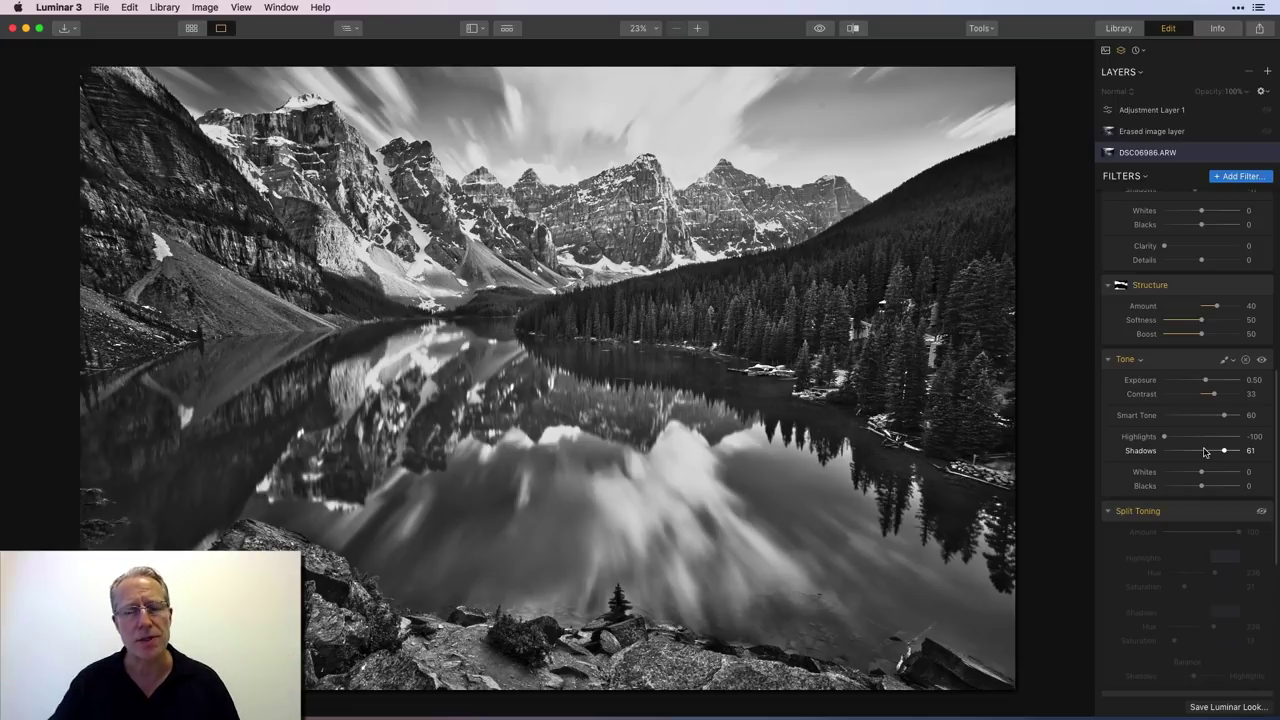
click(1262, 360)
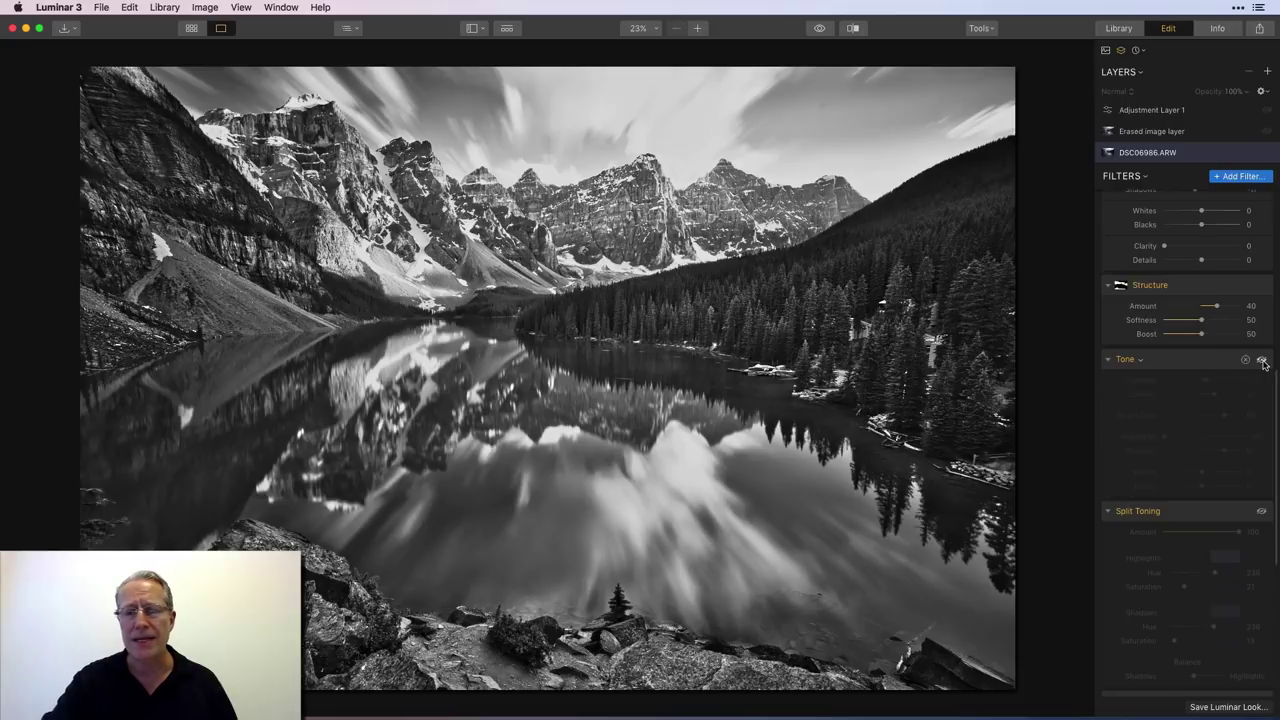
click(1262, 361)
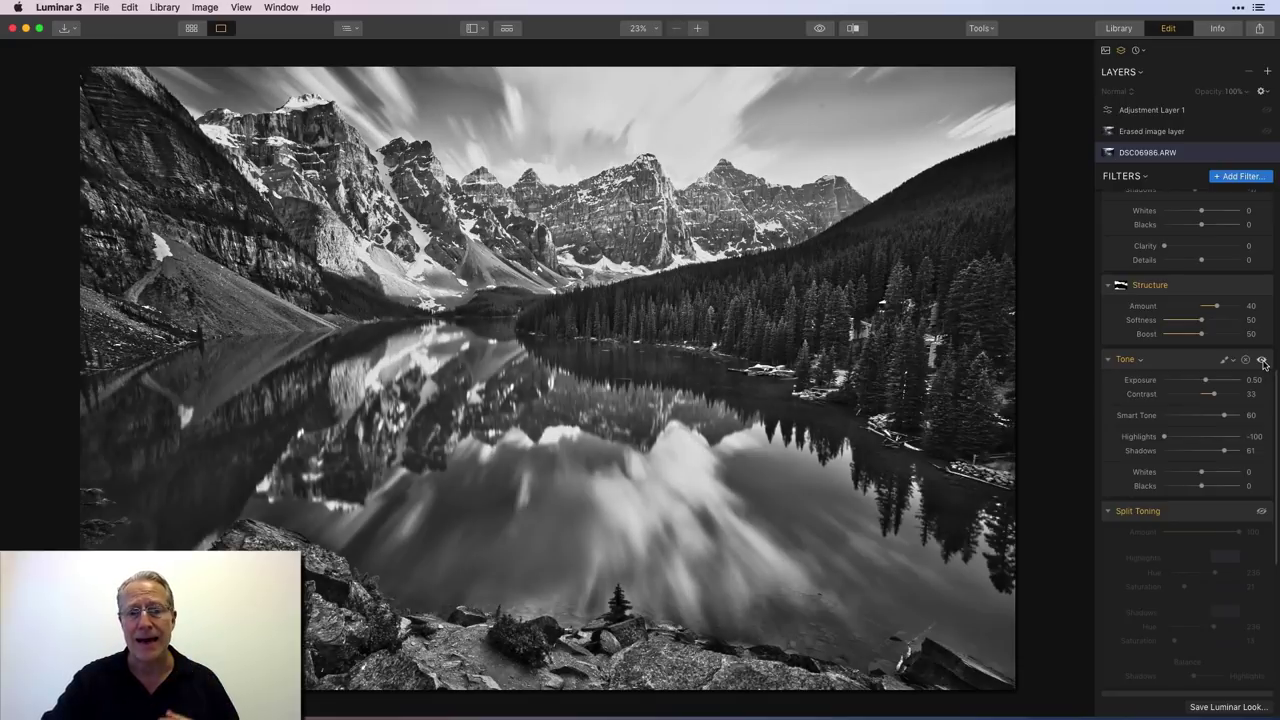
scroll(1226, 468, down, 3)
scroll(1224, 471, down, 2)
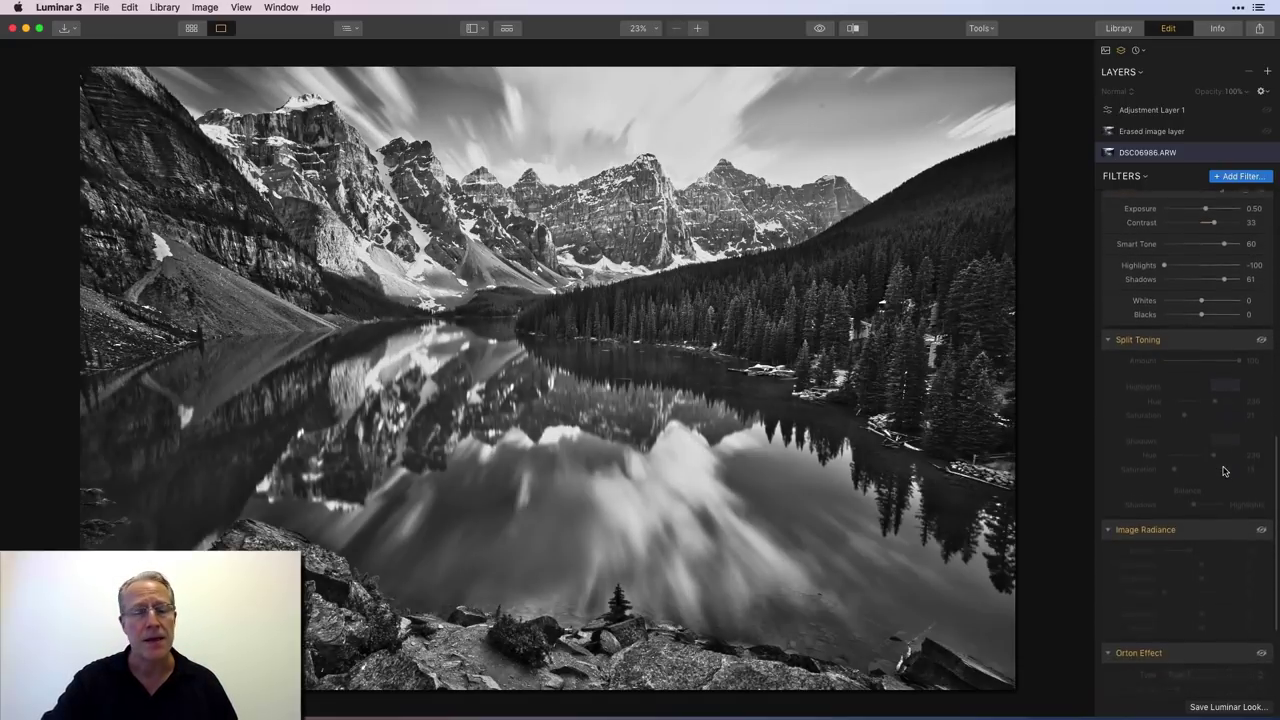
- Enable Split Toning at hue 236 and set Highlights Saturation to about 20
click(1262, 329)
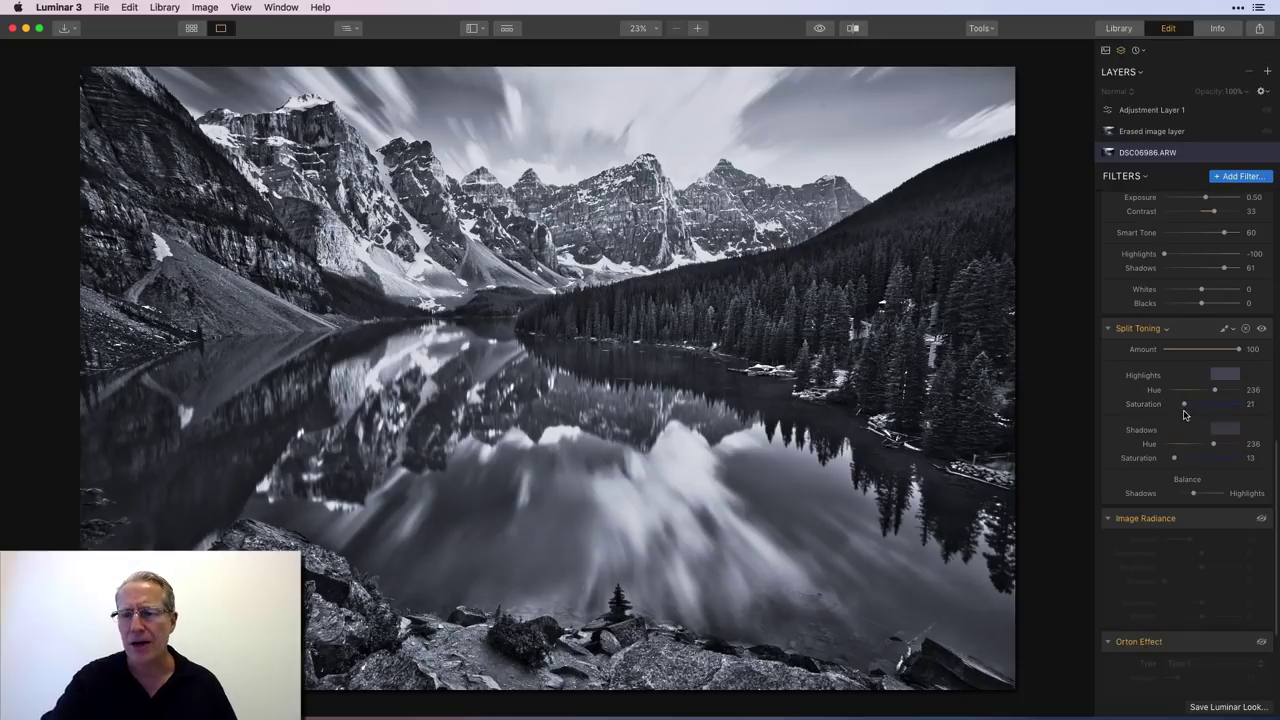
mouse_move(1186, 404)
mouse_down()
mouse_move(1234, 407)
mouse_move(1183, 405)
mouse_up()
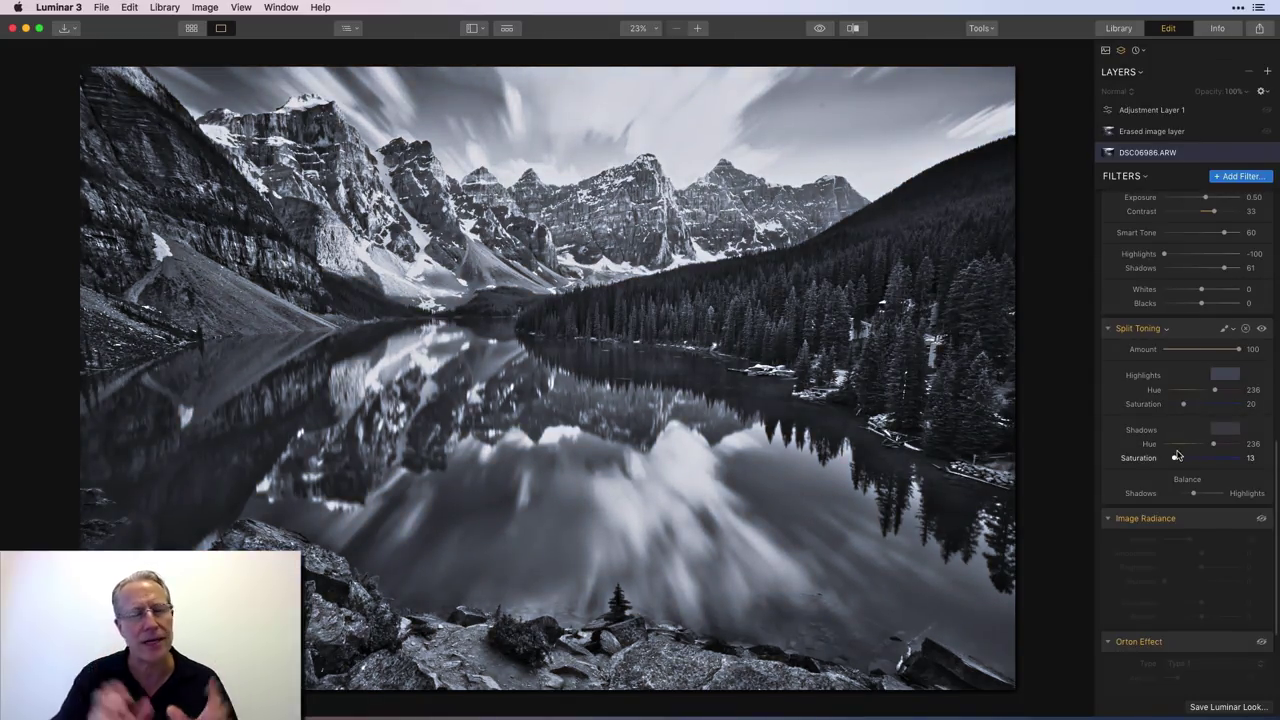
scroll(1177, 455, down, 5)
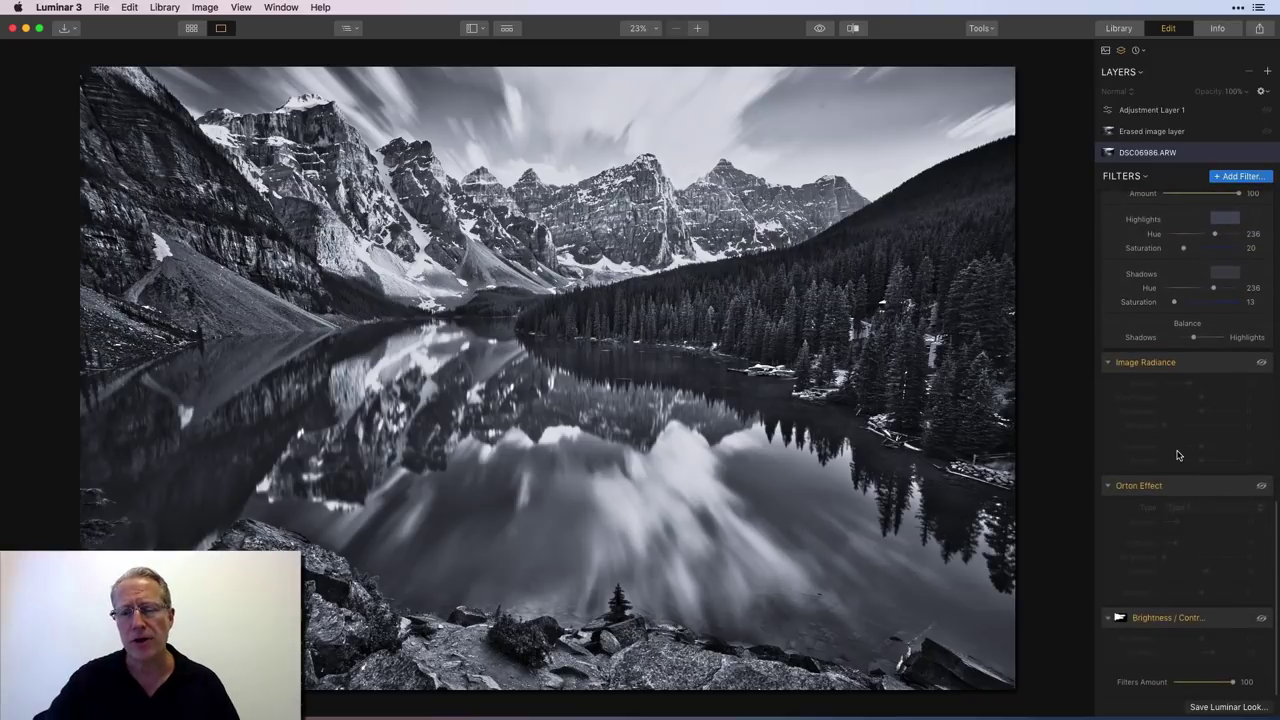
- Switch on Image Radiance (amount 33) and Orton Effect (amount 17, softness 15)
click(1262, 364)
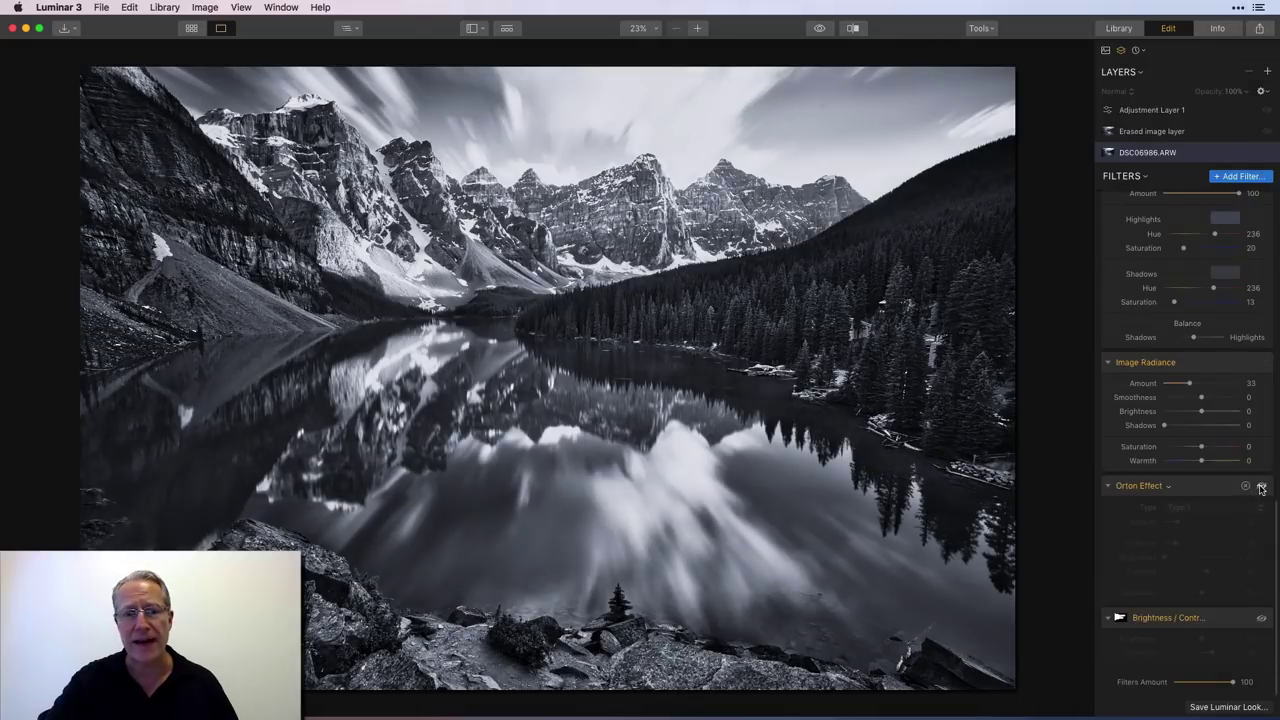
click(1262, 487)
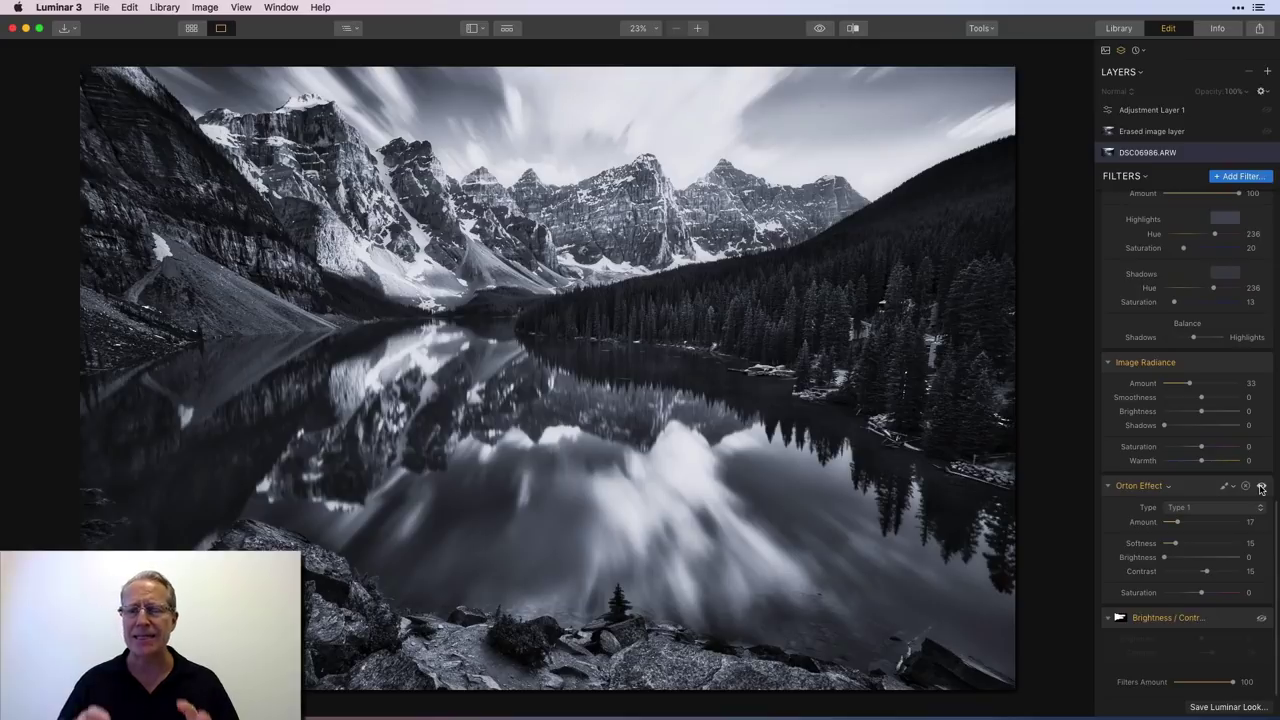
scroll(1220, 420, up, 10)
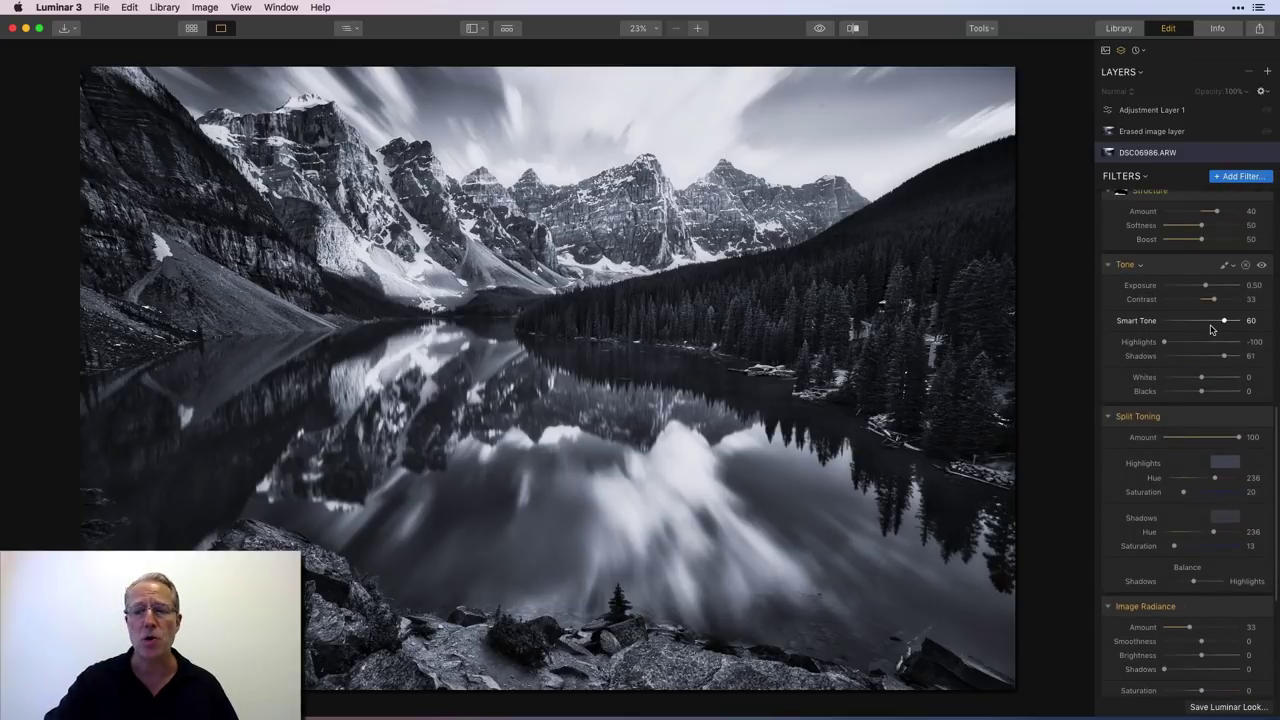
scroll(1205, 500, down, 5)
scroll(1205, 507, down, 3)
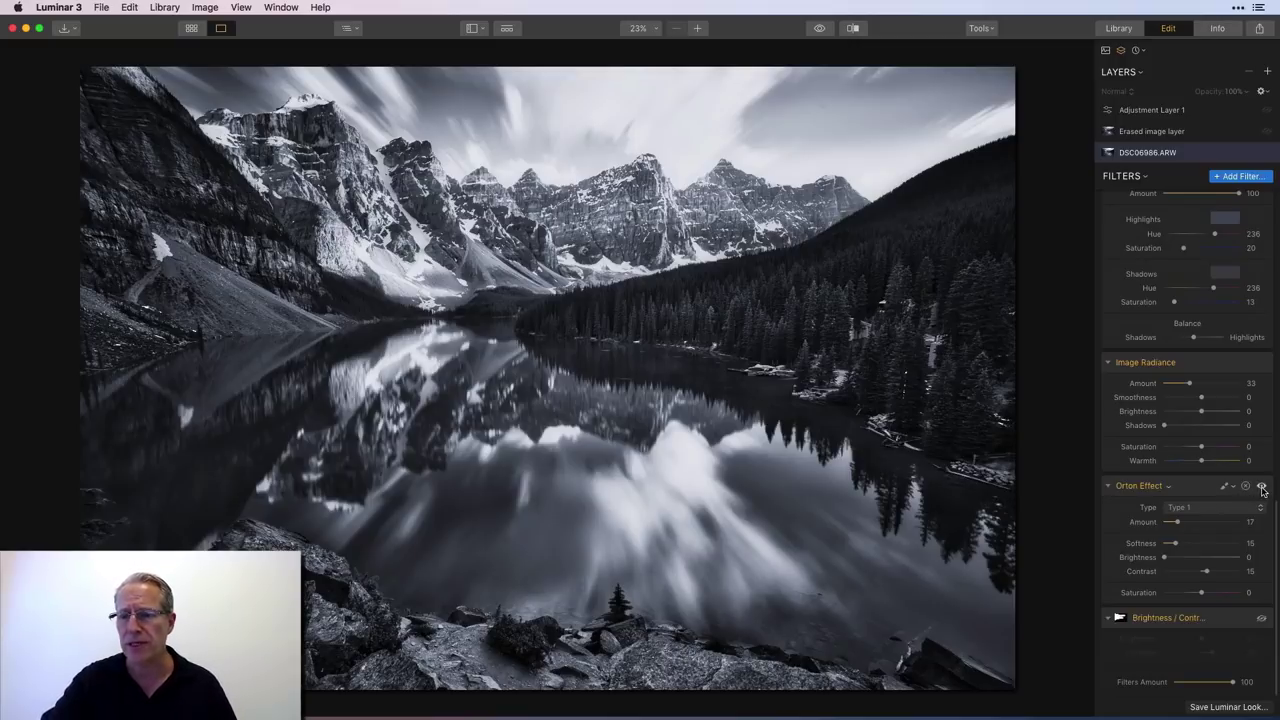
- Toggle Orton Effect and Image Radiance off and back on to compare the glow
click(1261, 485)
click(1261, 363)
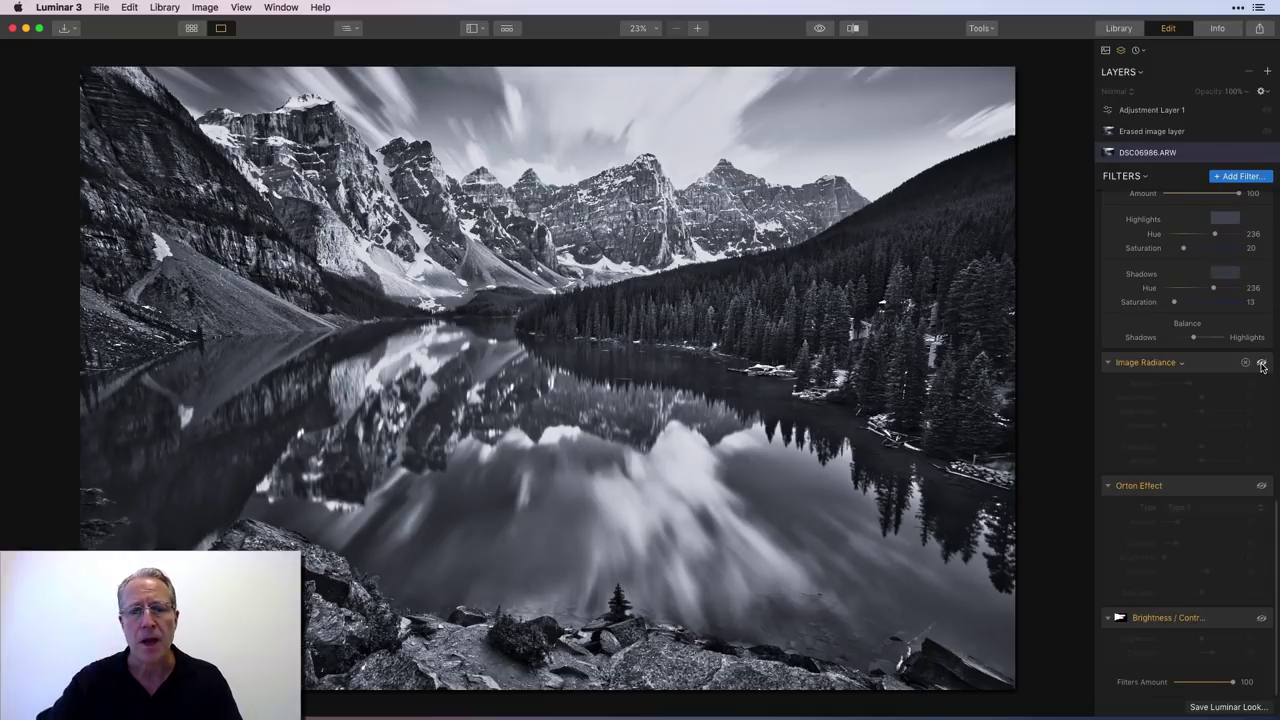
click(1261, 365)
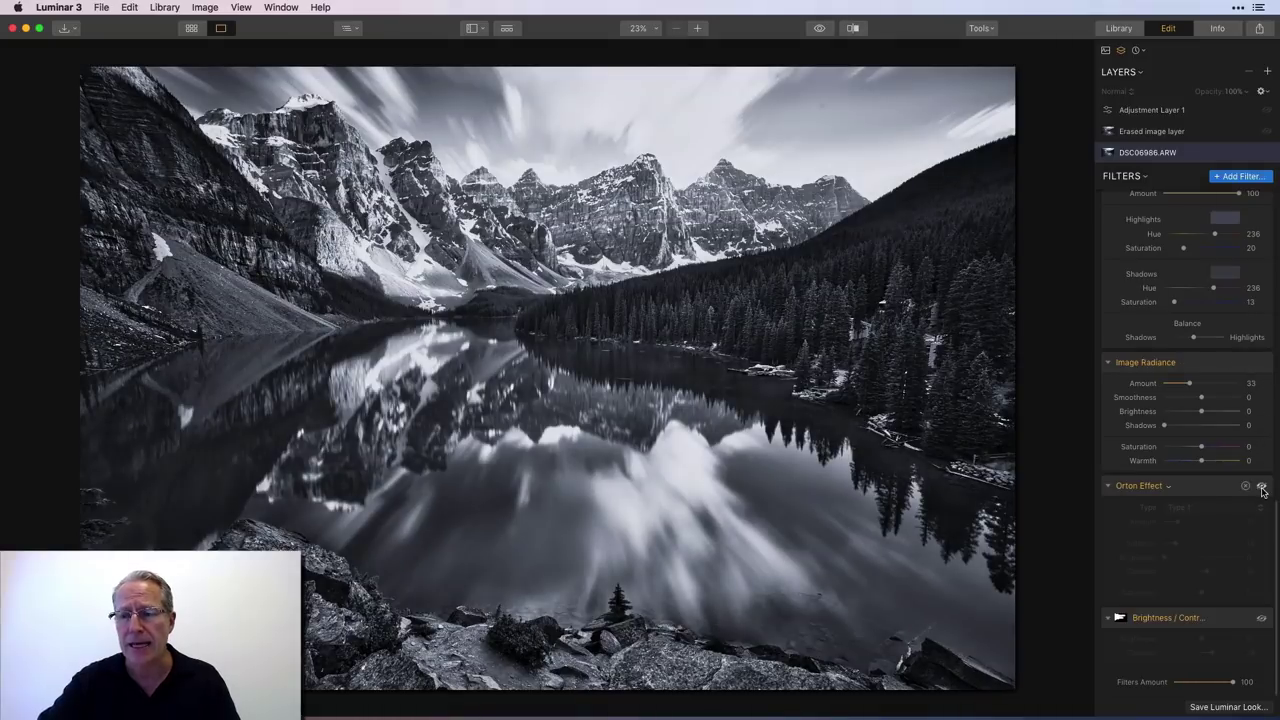
click(1261, 486)
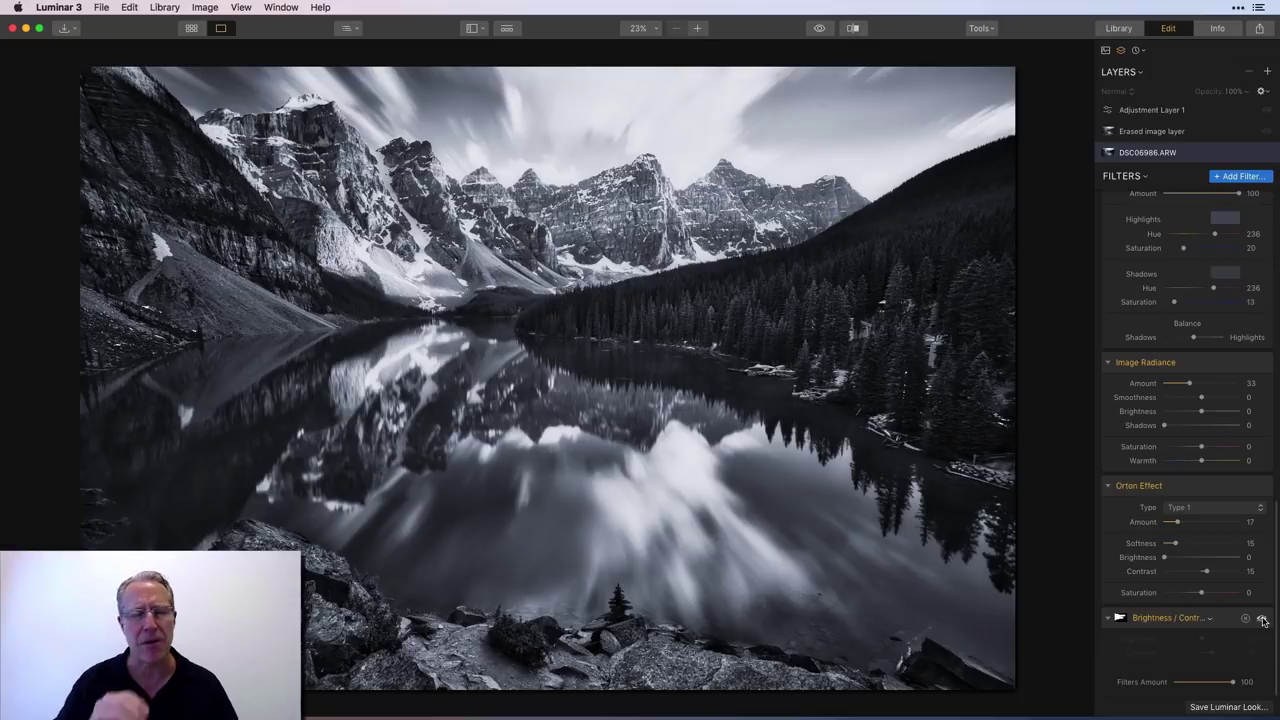
- Switch on Brightness/Contrast (Contrast 28) and give it a hand-painted brush mask
click(1262, 620)
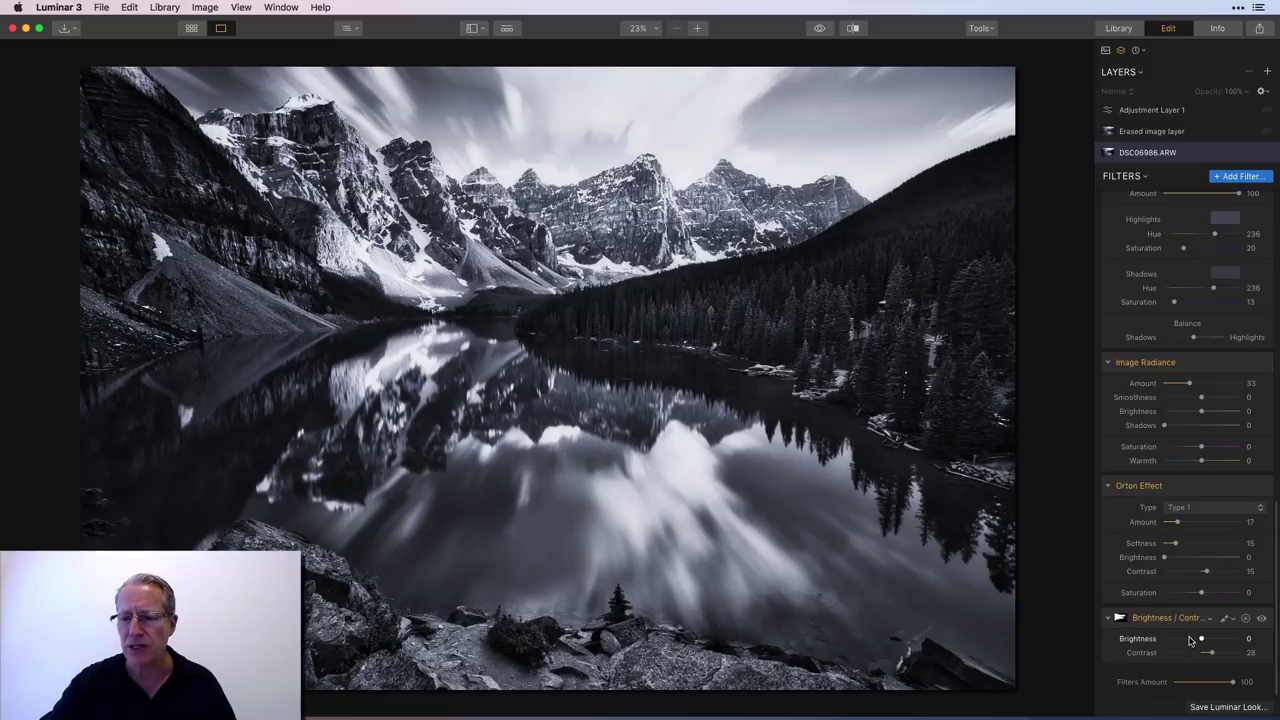
click(1225, 621)
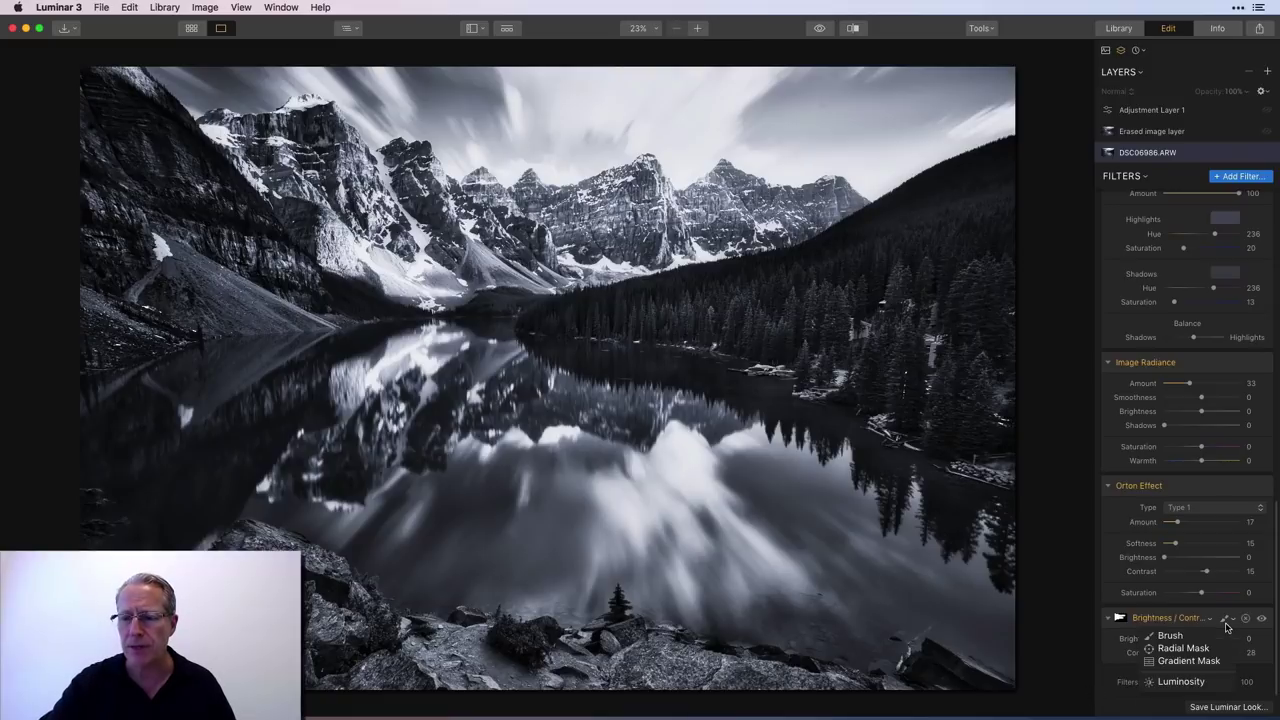
click(1170, 636)
- Check the mask over the mountains and reflection, finish it, and compare the filter off and on
click(121, 49)
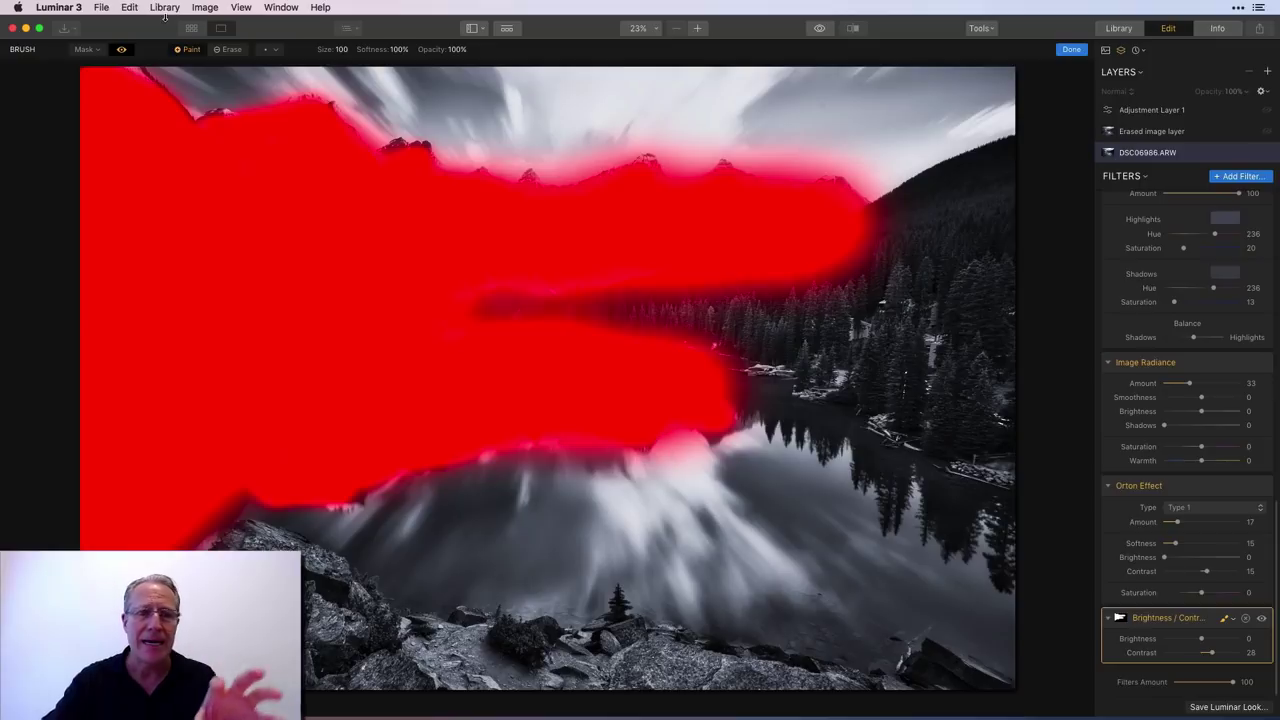
click(123, 51)
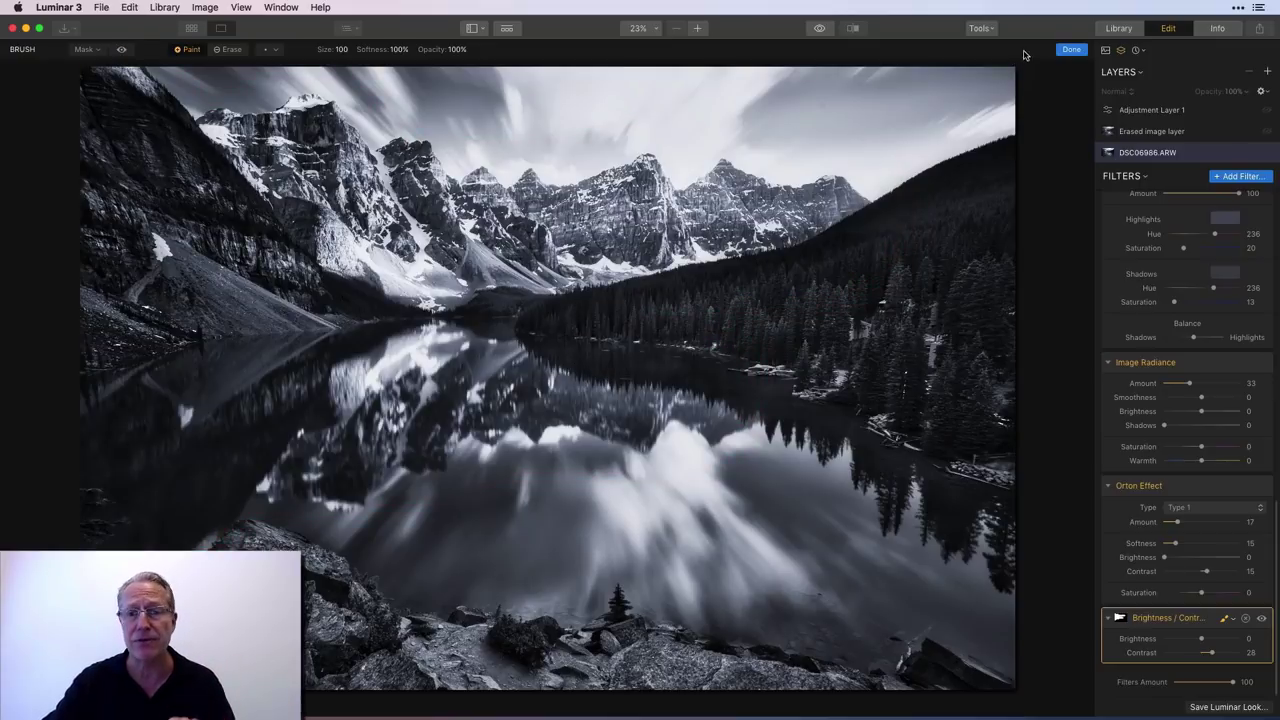
click(1072, 51)
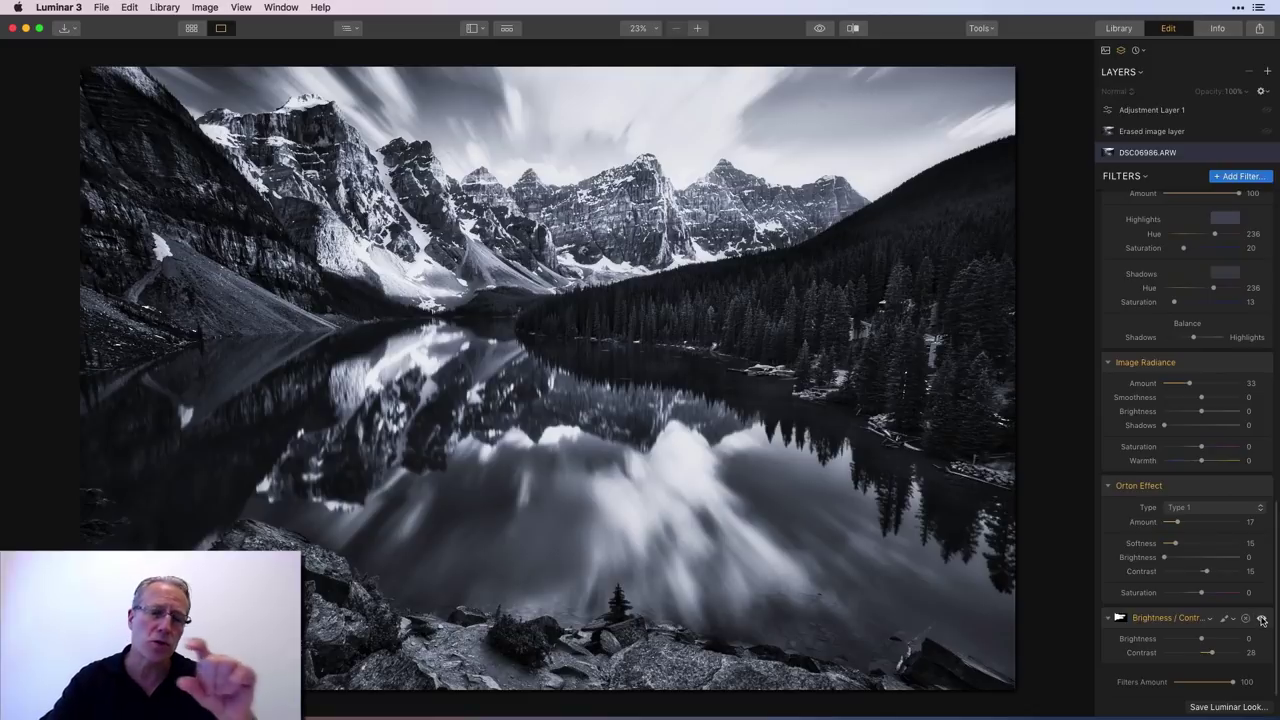
click(1262, 620)
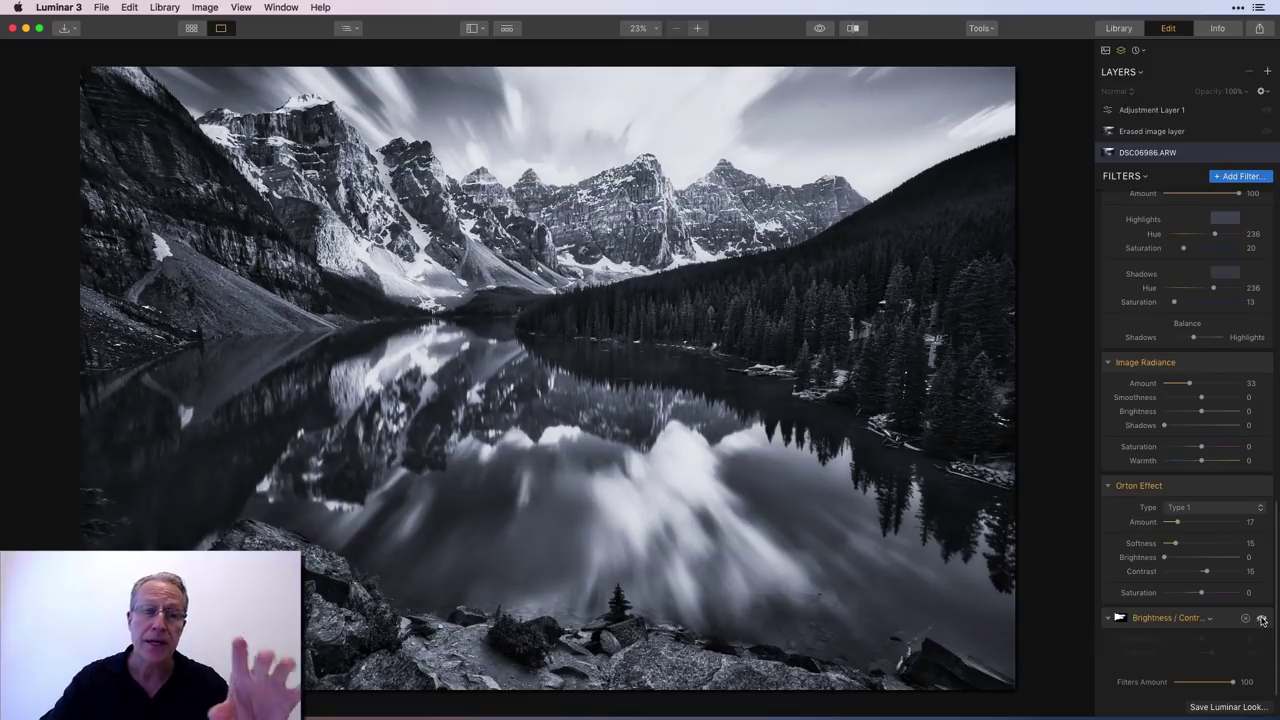
click(1262, 620)
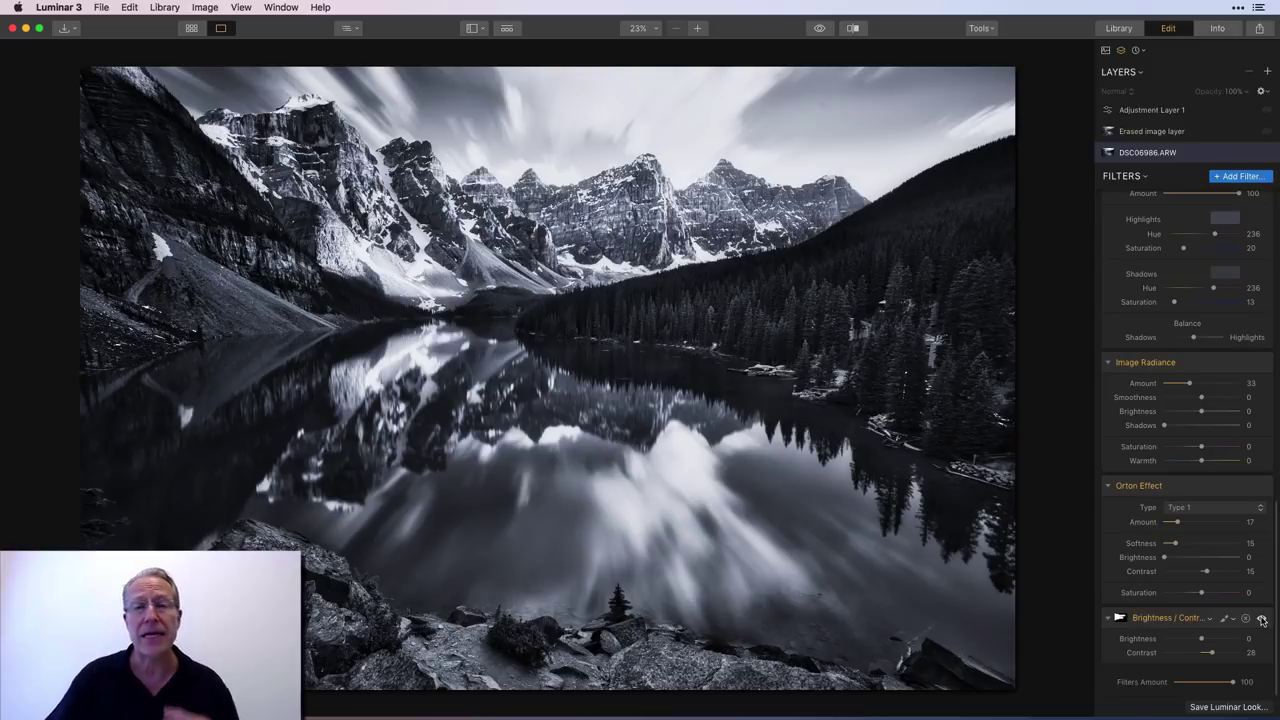
- Select Adjustment Layer 1 in the Layers panel to show its single Structure filter
click(1170, 140)
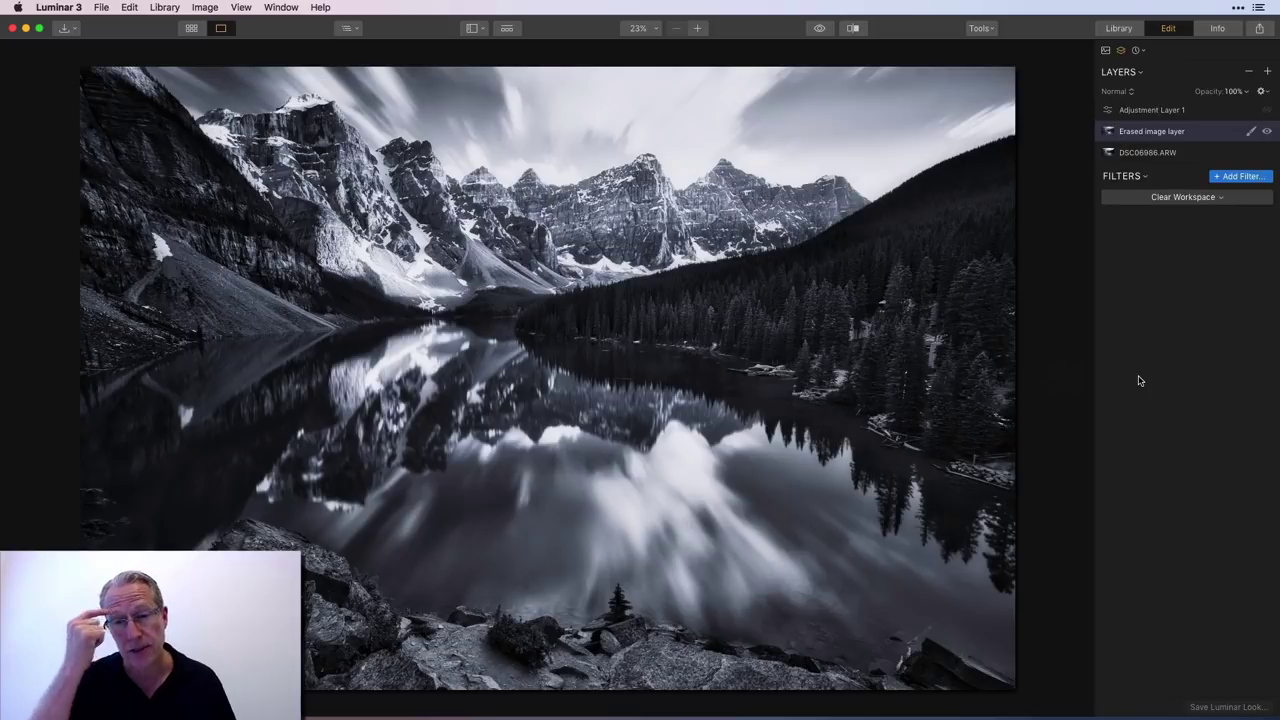
click(1179, 114)
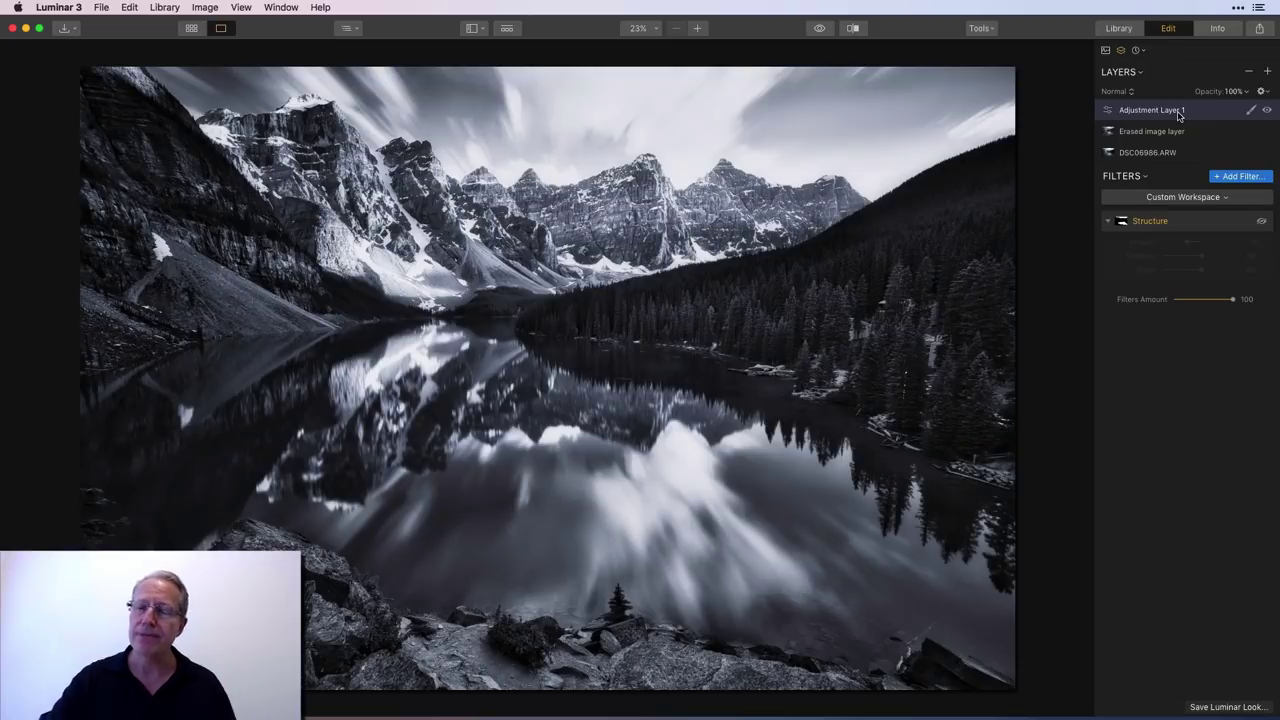
- Enable the -40 Structure filter with a brush mask confined to the sky and water
click(1262, 221)
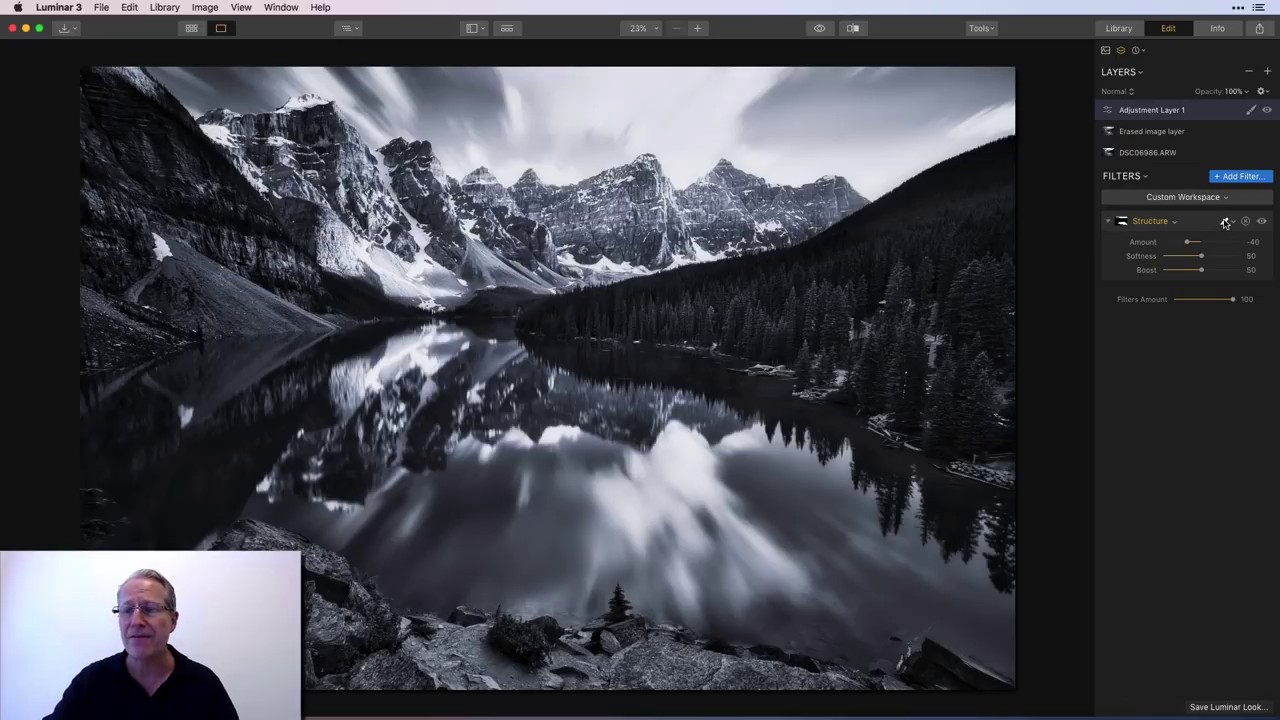
click(1225, 221)
click(1181, 240)
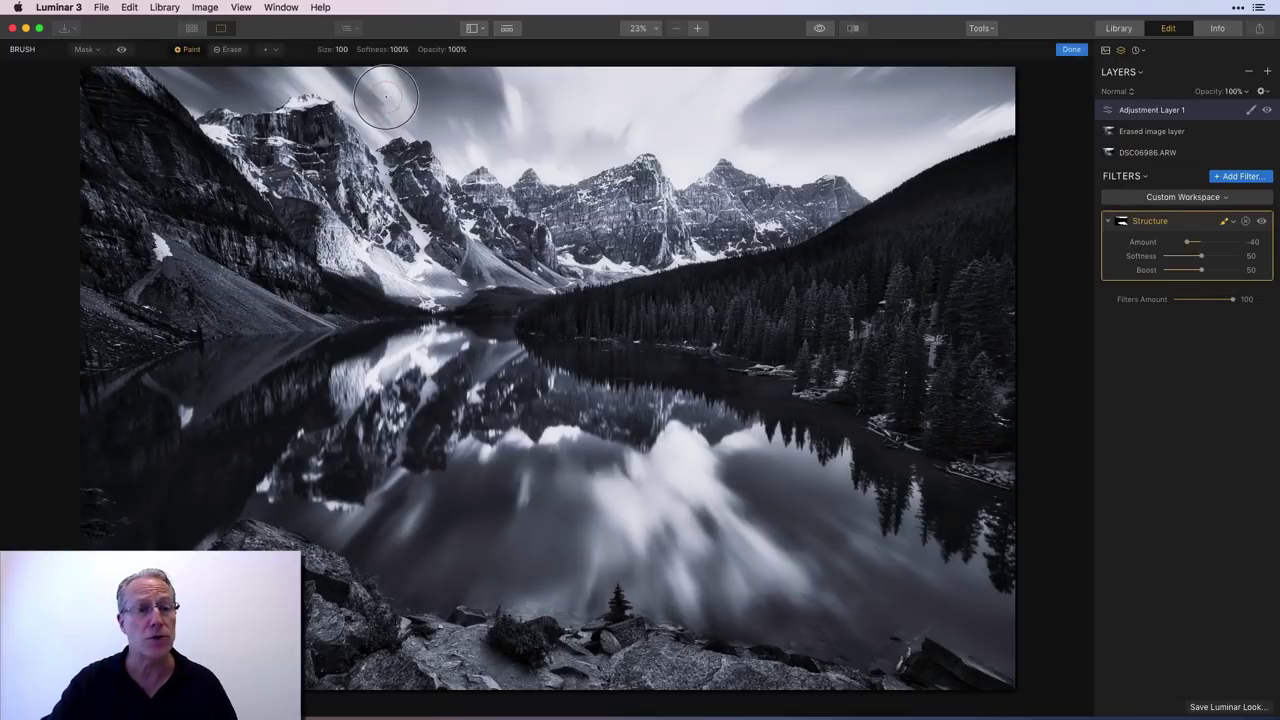
click(121, 49)
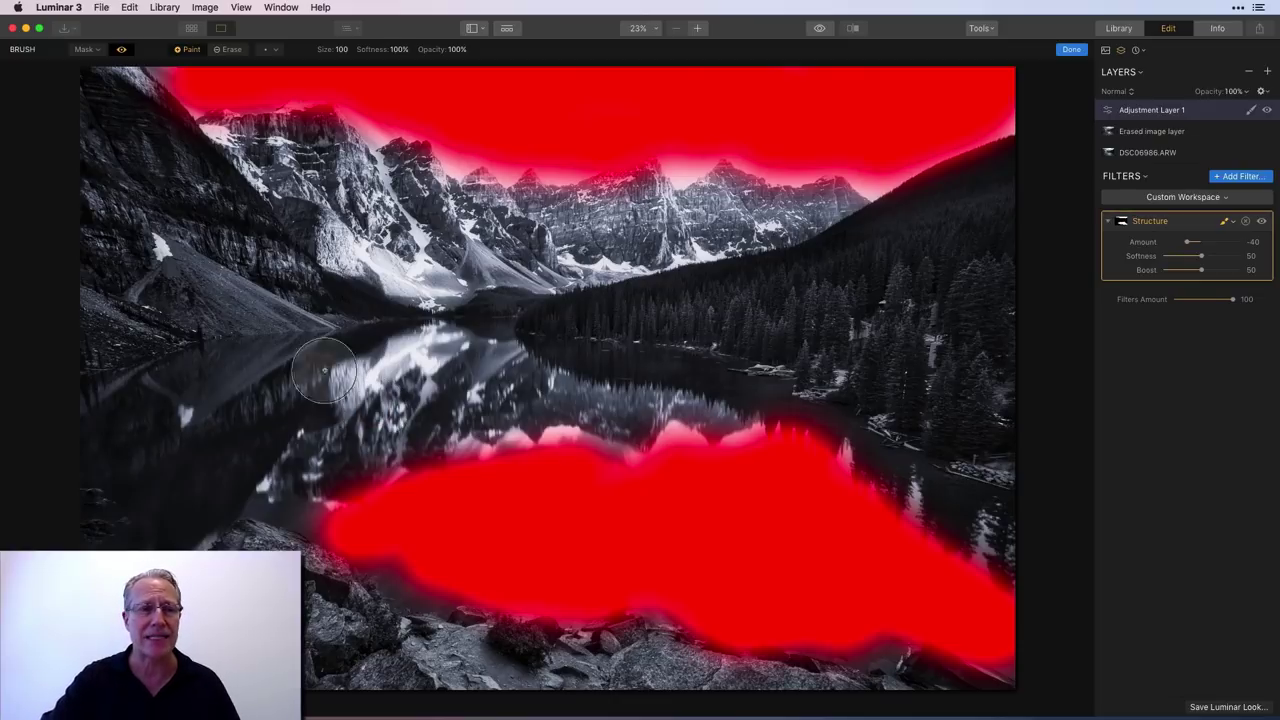
click(121, 51)
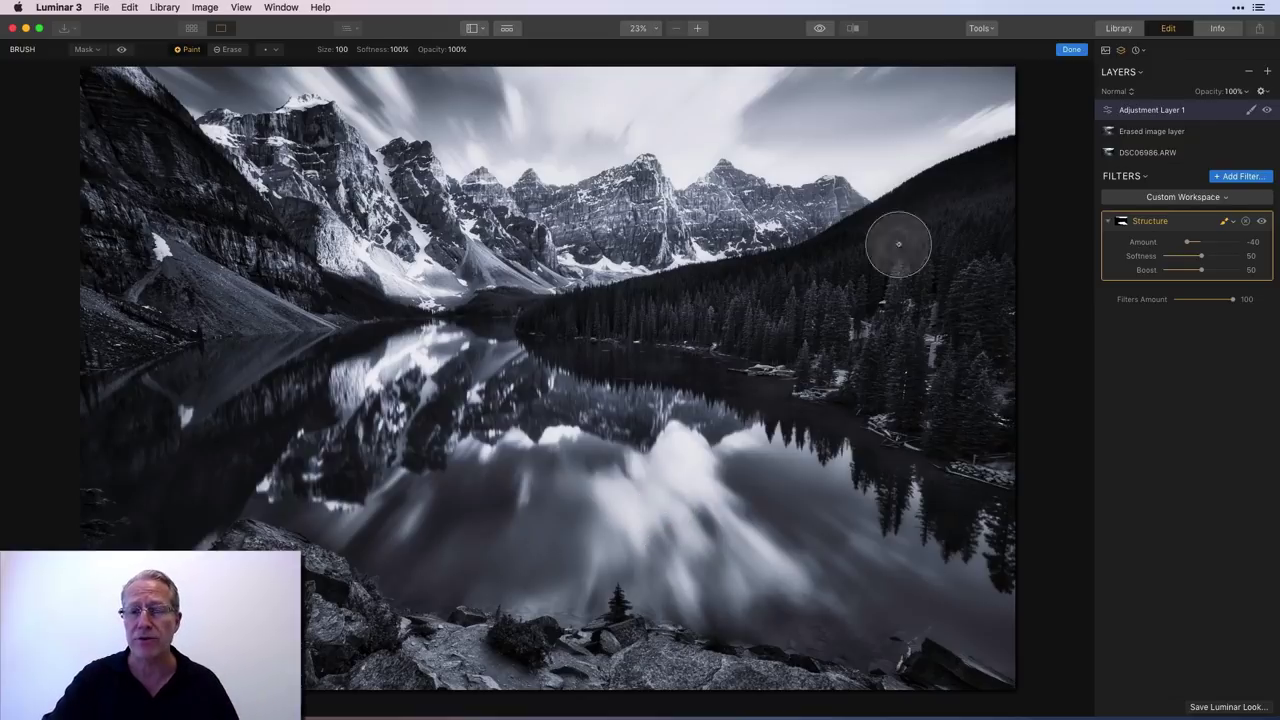
click(1070, 50)
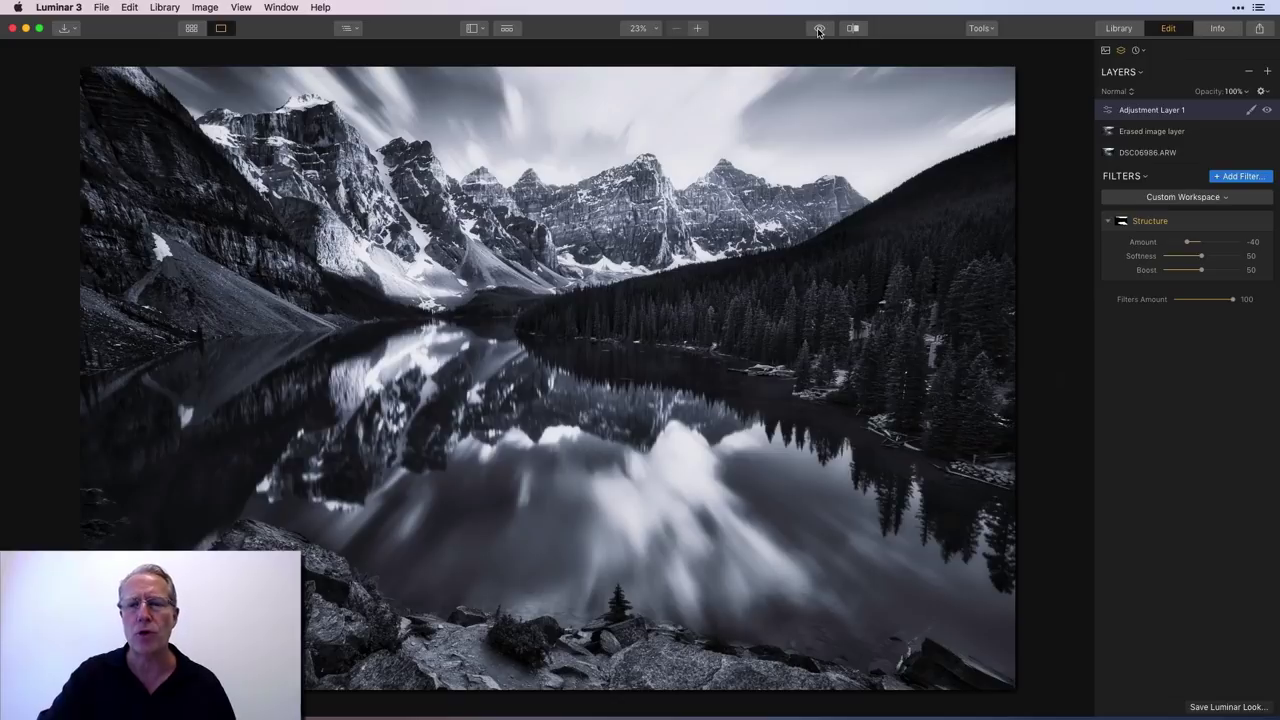
click(818, 31)
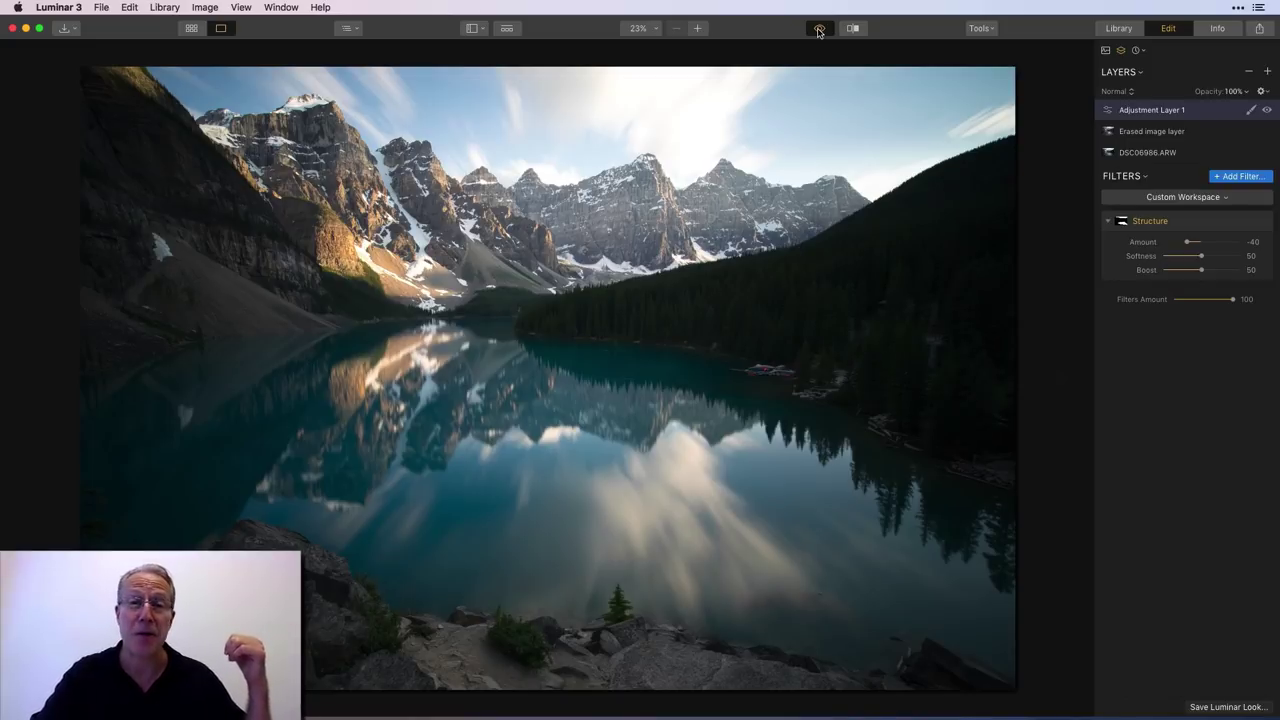
click(818, 30)
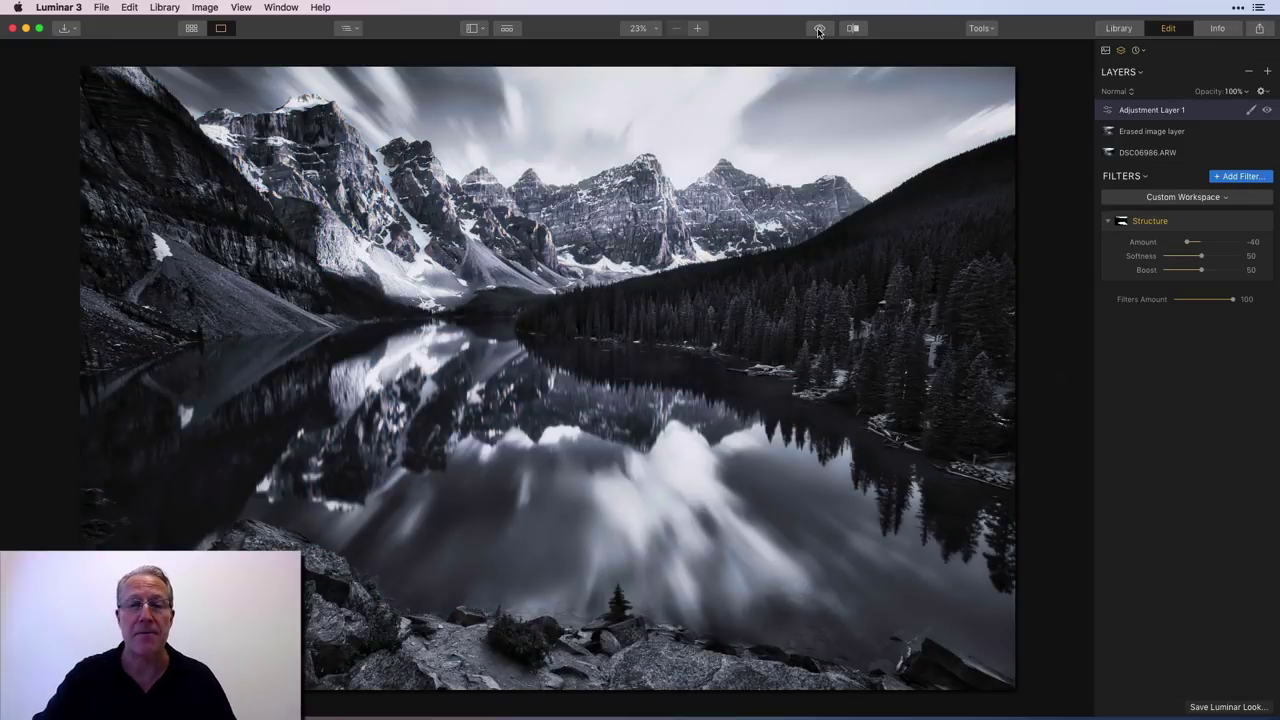